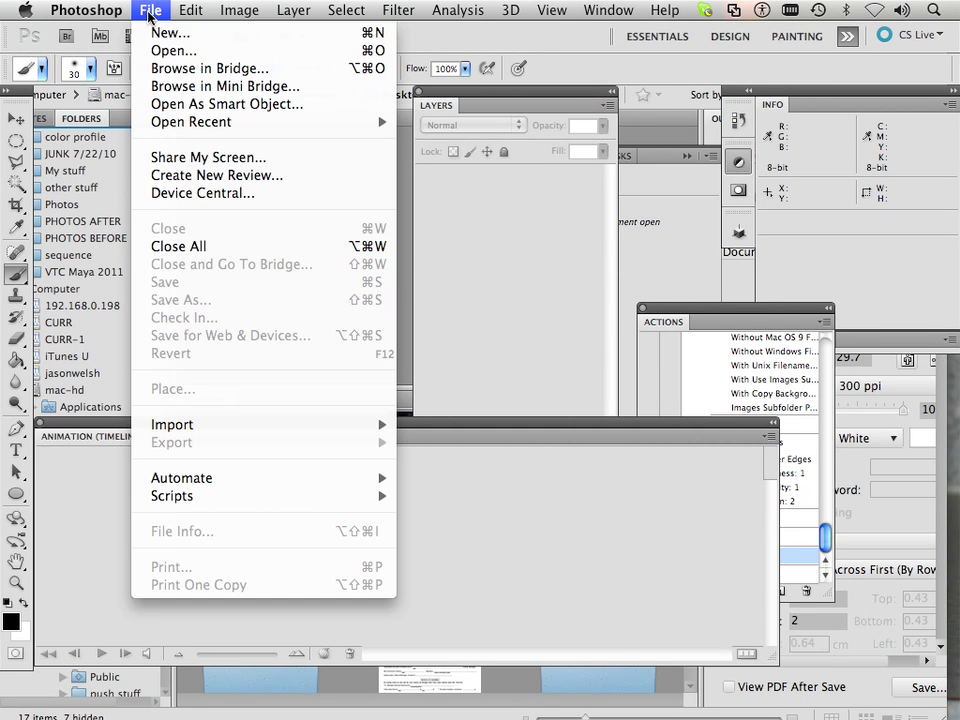
Create the blank 1280 × 720 Untitled-1 document and add an empty Layer 1 above Background
{"action": "left_click", "coordinate": [124, 30]}
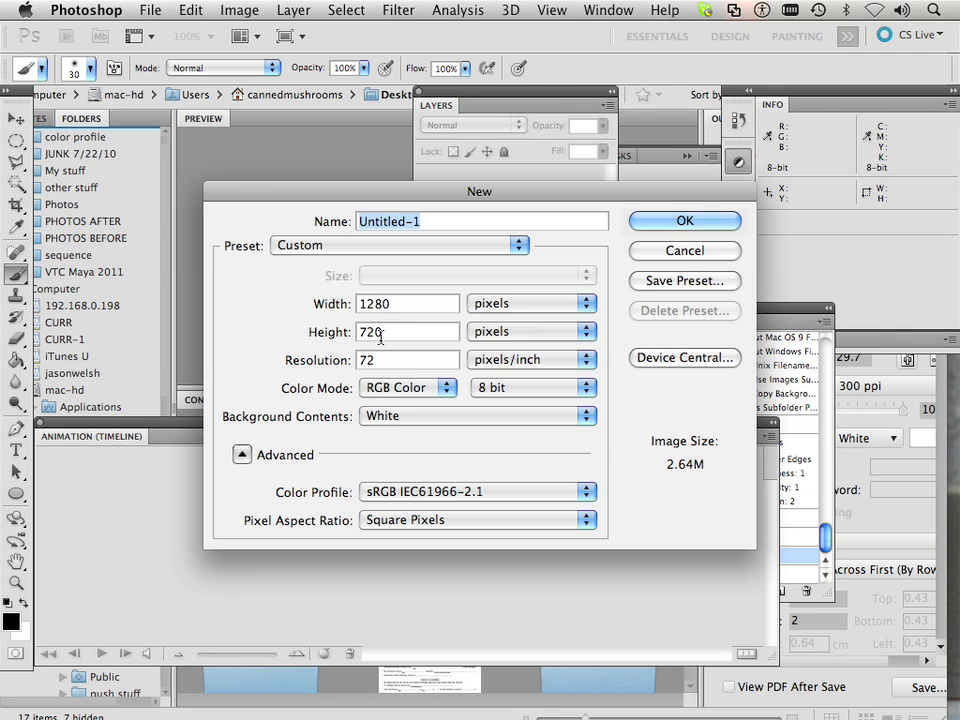
{"action": "left_click", "coordinate": [680, 222]}
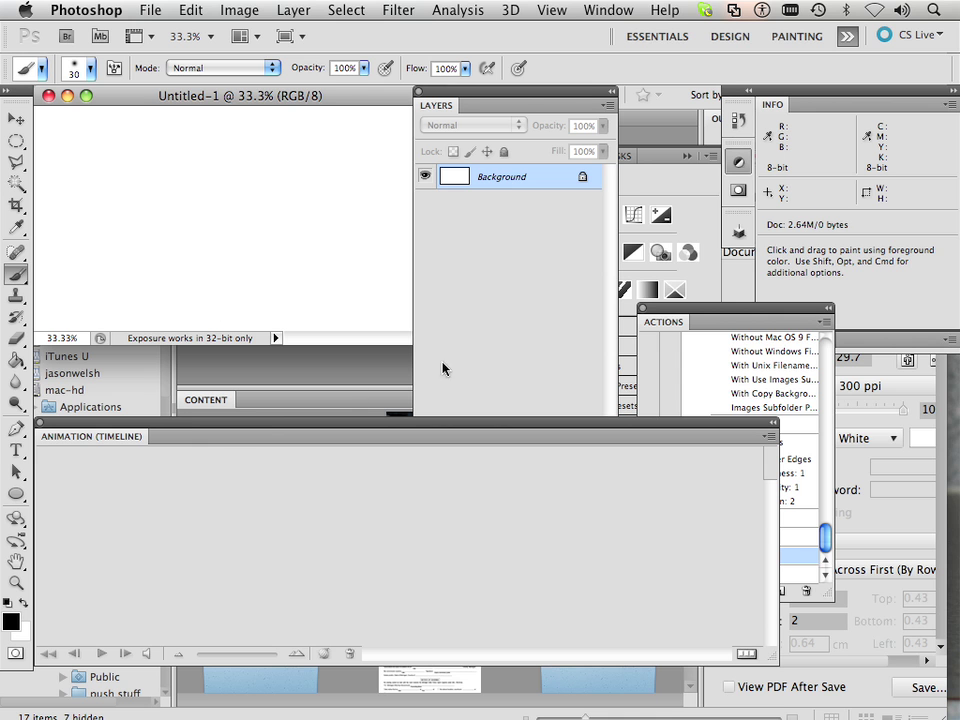
{"action": "left_click", "coordinate": [520, 408]}
{"action": "left_click", "coordinate": [563, 460]}
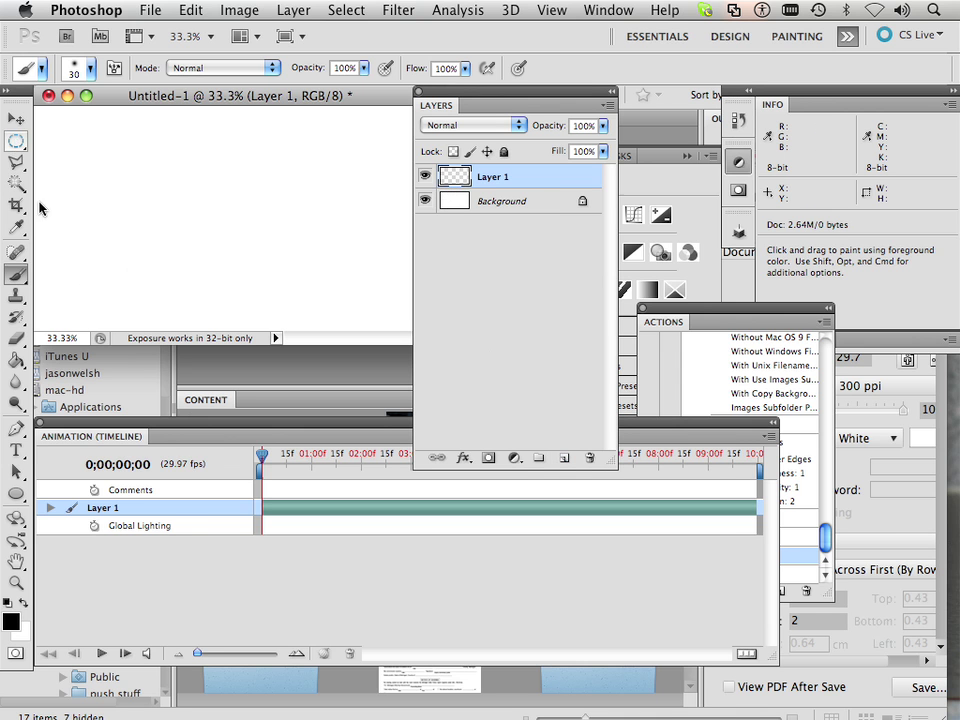
Draw a circular selection in the upper left of Layer 1, fill it black, then deselect
{"action": "left_click", "coordinate": [15, 138], "text": "alt"}
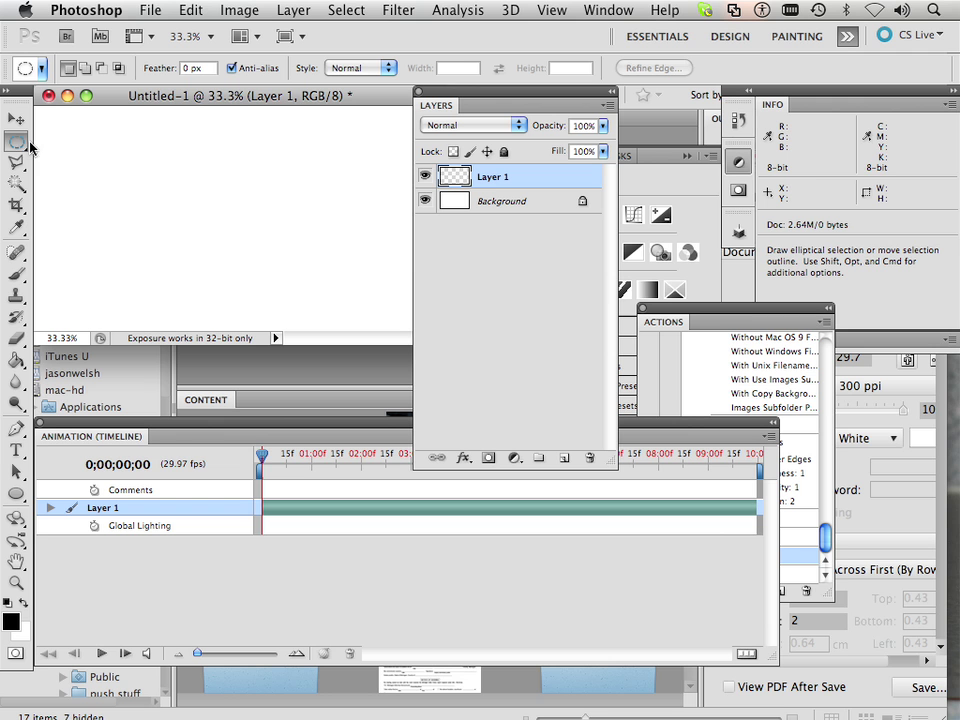
{"action": "left_click_drag", "start_coordinate": [104, 184], "coordinate": [161, 272]}
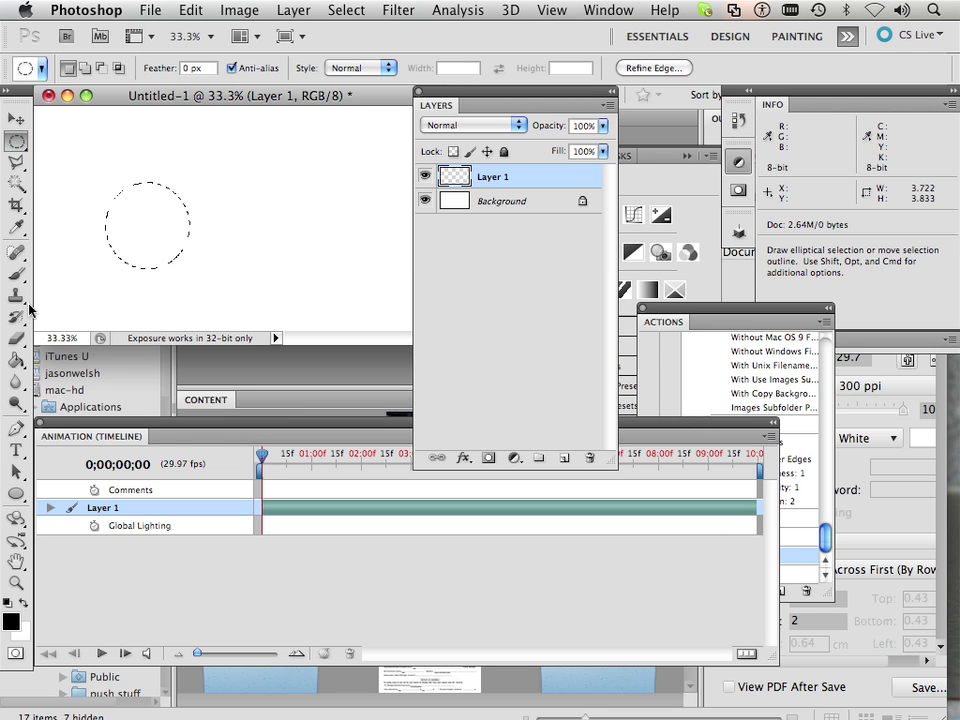
{"action": "left_click", "coordinate": [15, 358]}
{"action": "left_click", "coordinate": [125, 248]}
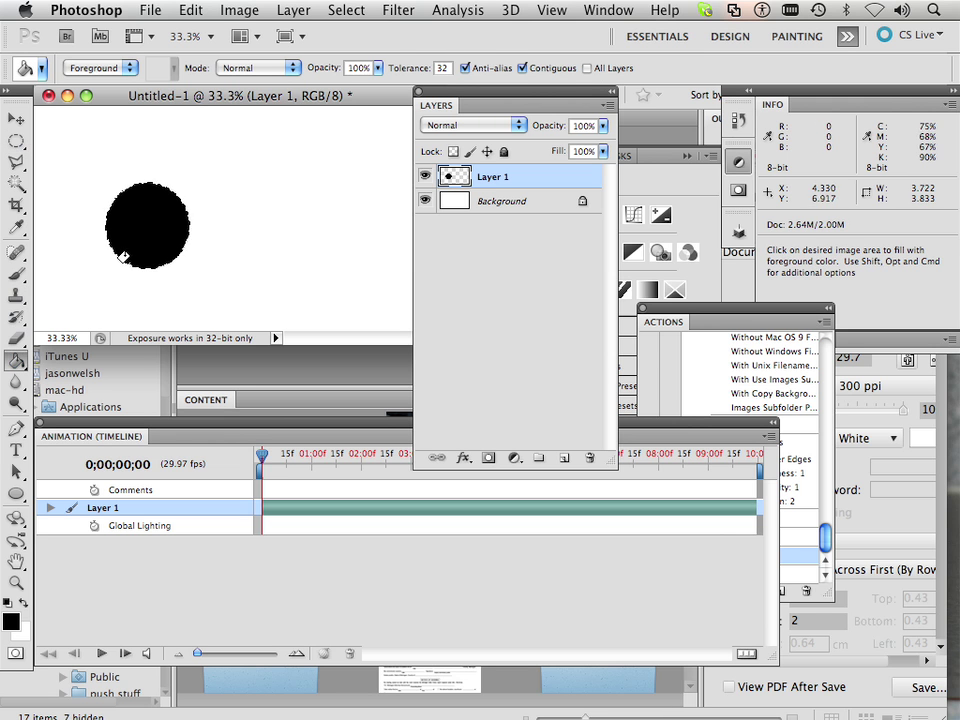
{"action": "left_click", "coordinate": [49, 510]}
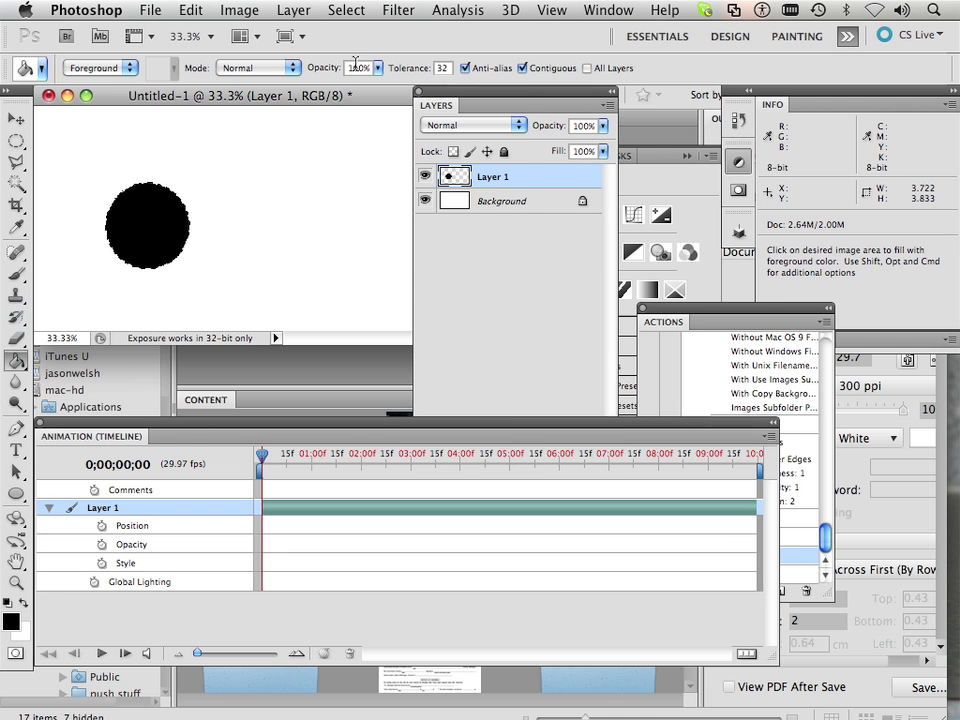
{"action": "left_click", "coordinate": [352, 10]}
{"action": "left_click", "coordinate": [357, 50]}
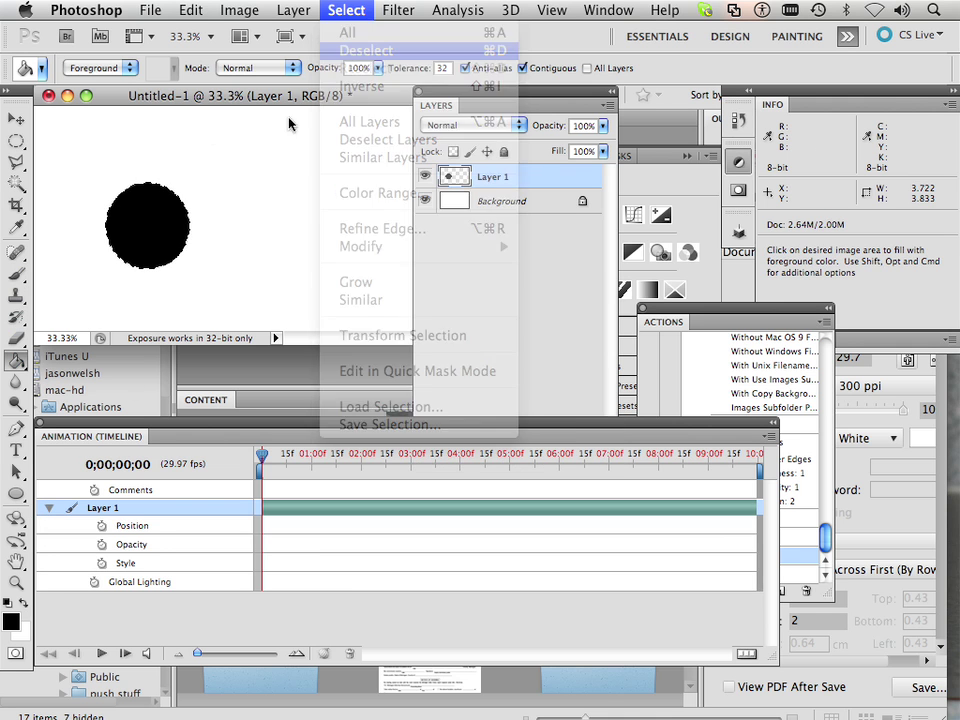
Keyframe Layer 1's Position at 0 and move the circle to the right edge at about 3;24
{"action": "left_click", "coordinate": [16, 118]}
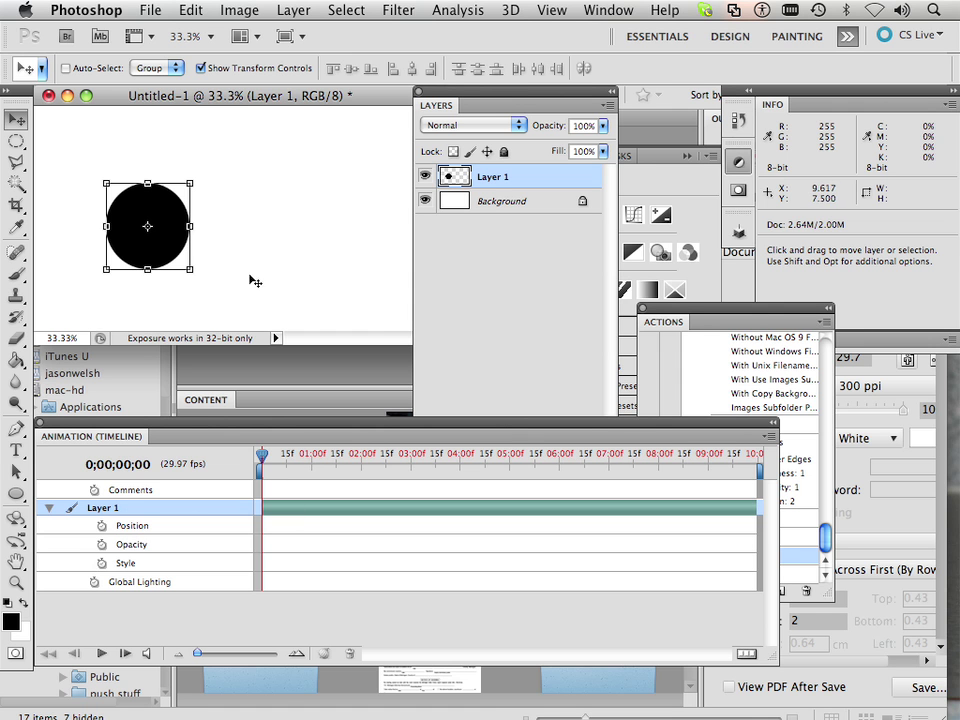
{"action": "left_click", "coordinate": [102, 527]}
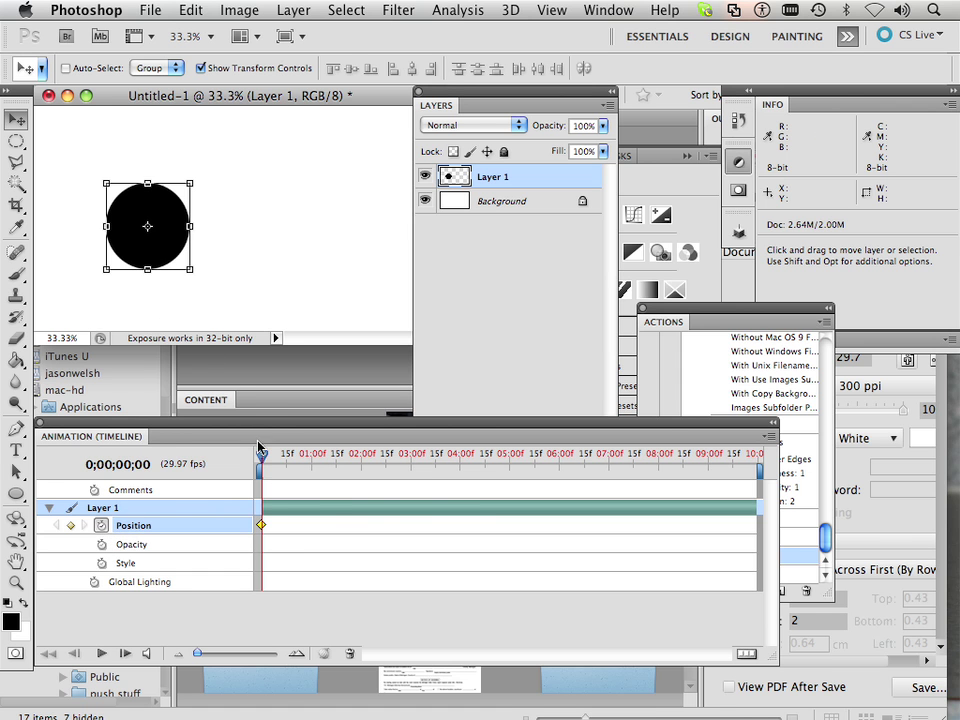
{"action": "left_click_drag", "start_coordinate": [266, 457], "coordinate": [450, 478]}
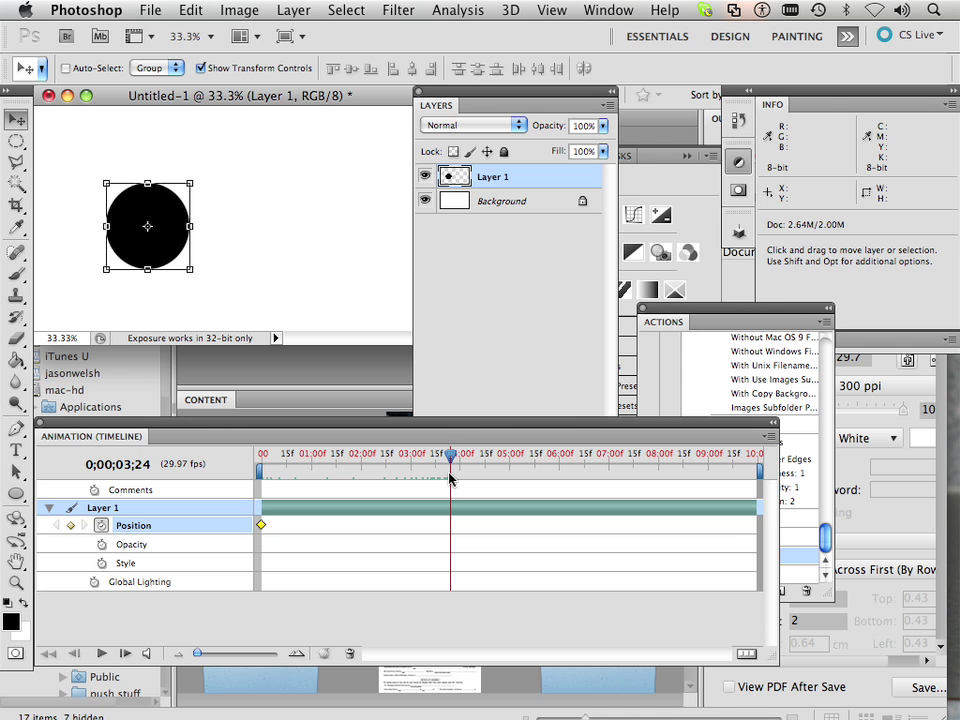
{"action": "left_click_drag", "start_coordinate": [172, 252], "coordinate": [399, 251]}
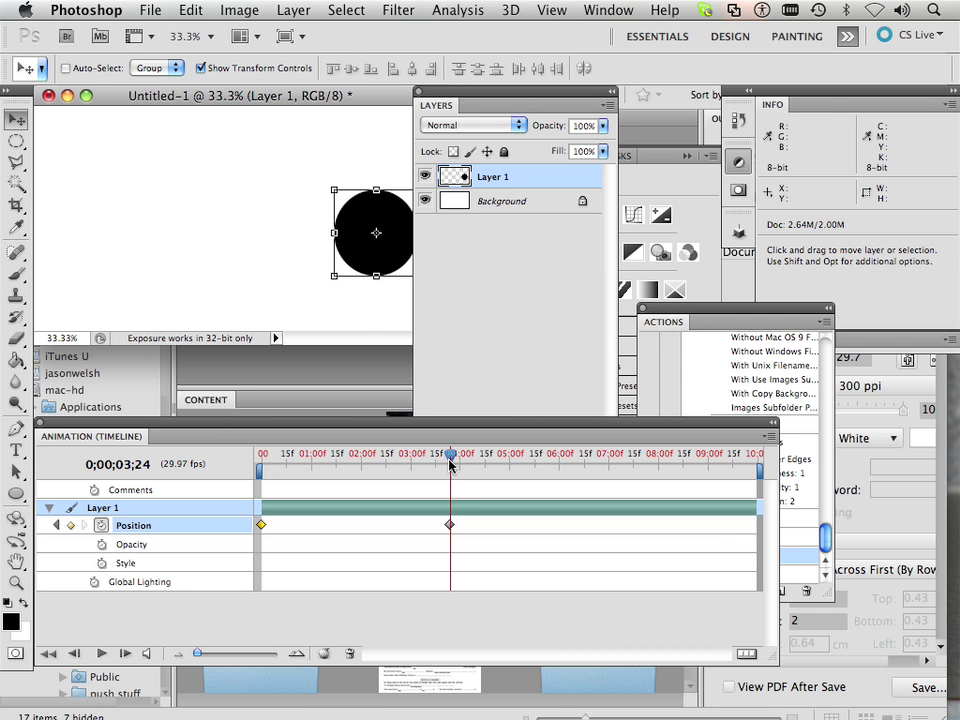
Scrub the timeline to preview the circle's motion, then return to the first frame
{"action": "left_click", "coordinate": [361, 455]}
{"action": "left_click_drag", "start_coordinate": [331, 452], "coordinate": [258, 458]}
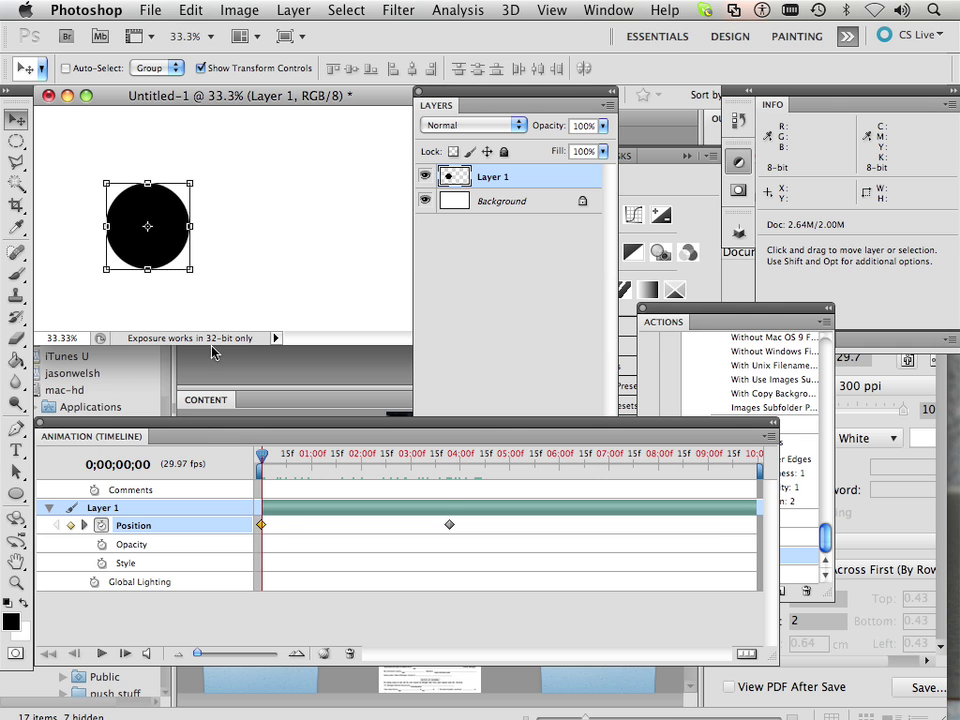
{"action": "left_click_drag", "start_coordinate": [265, 455], "coordinate": [458, 455]}
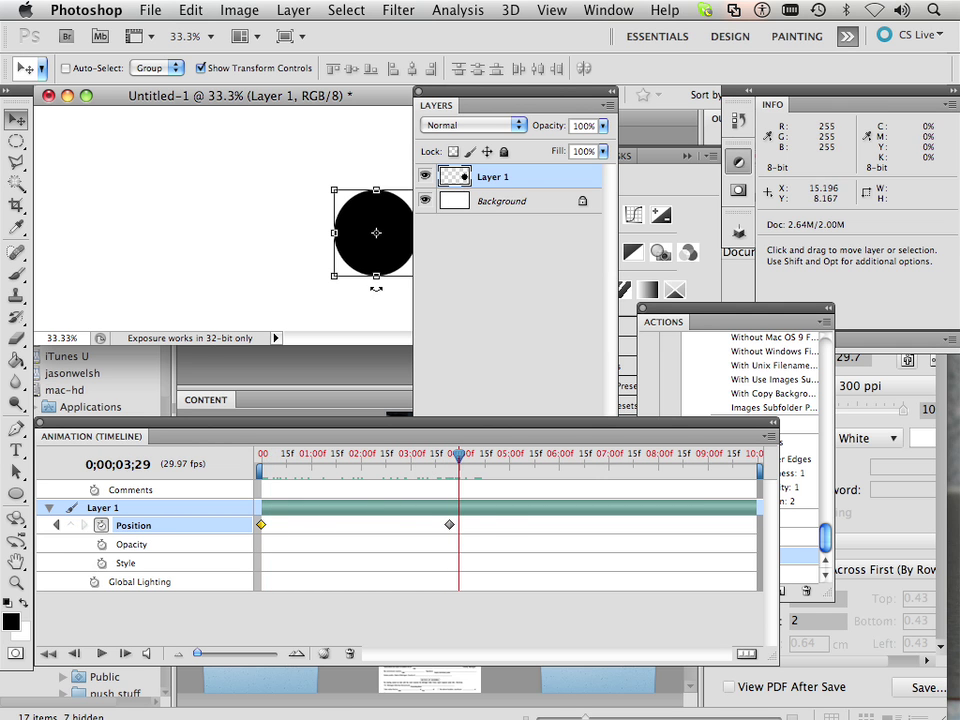
{"action": "left_click", "coordinate": [452, 463]}
{"action": "left_click_drag", "start_coordinate": [452, 463], "coordinate": [227, 440]}
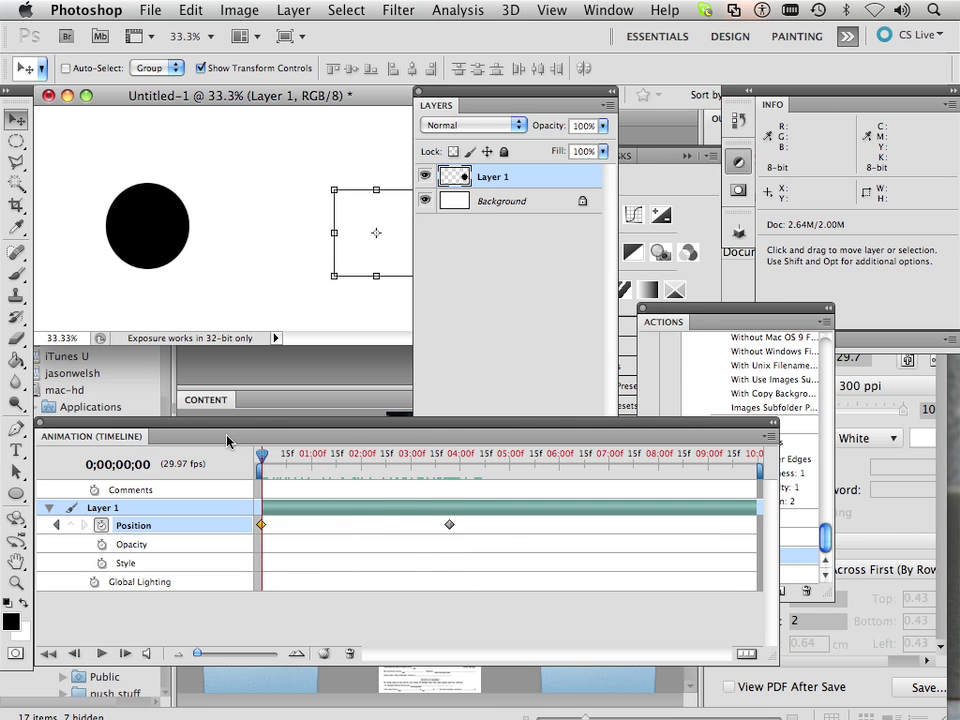
{"action": "left_click", "coordinate": [532, 372]}
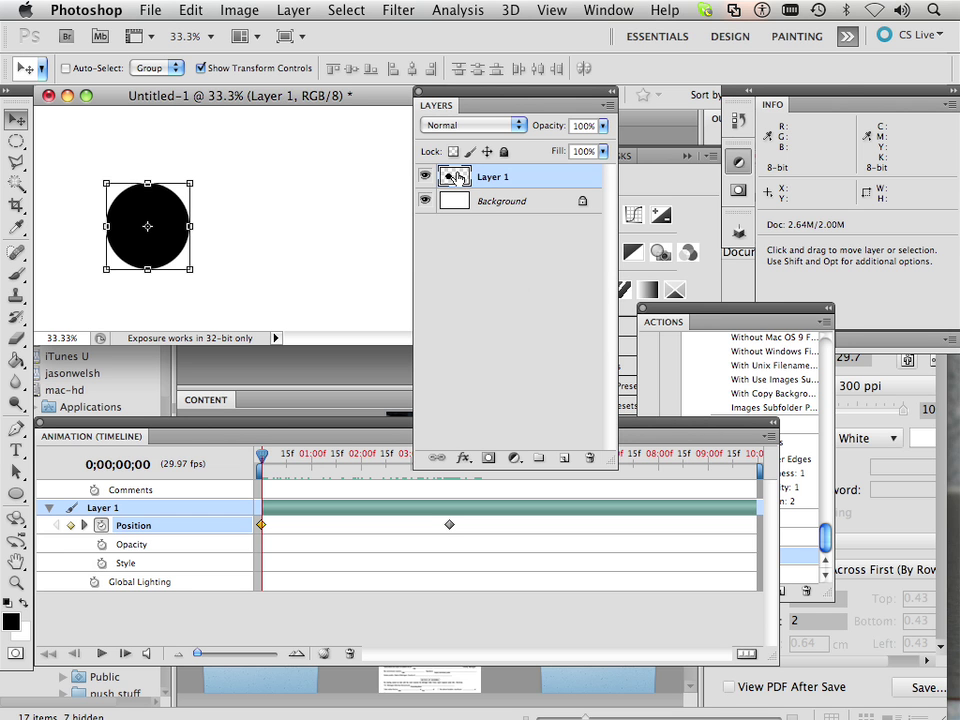
Duplicate Layer 1 as Layer 1 copy and nudge the copy's circle right so it overlaps the original
{"action": "left_click_drag", "start_coordinate": [455, 177], "coordinate": [541, 457]}
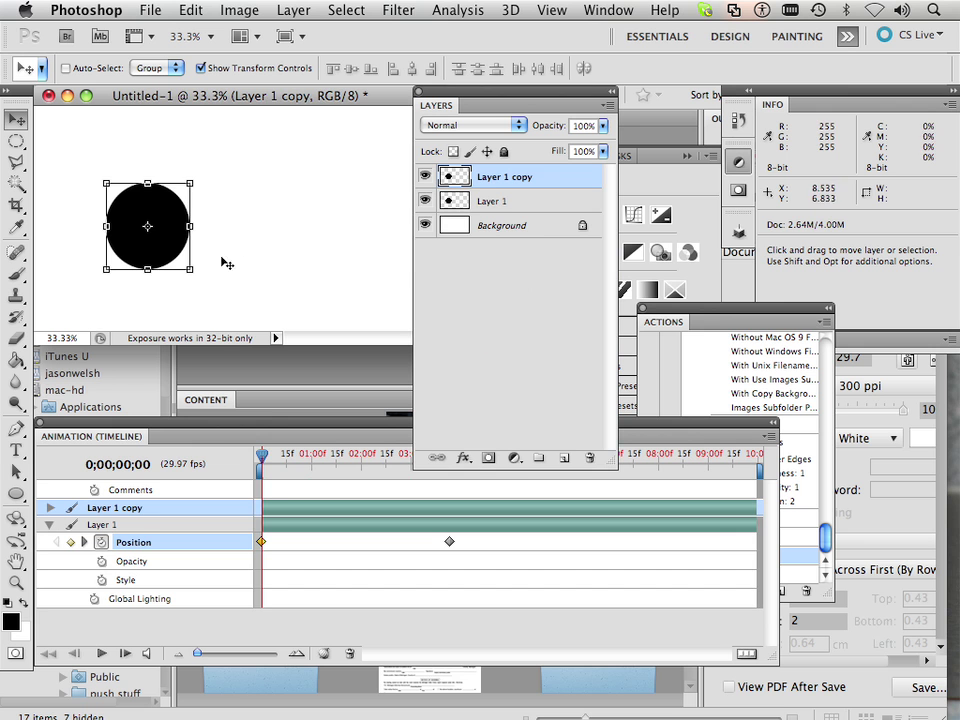
{"action": "mouse_move", "coordinate": [260, 458]}
{"action": "left_mouse_down"}
{"action": "mouse_move", "coordinate": [409, 452]}
{"action": "mouse_move", "coordinate": [258, 450]}
{"action": "mouse_move", "coordinate": [266, 448]}
{"action": "mouse_move", "coordinate": [429, 450]}
{"action": "mouse_move", "coordinate": [259, 441]}
{"action": "mouse_move", "coordinate": [454, 452]}
{"action": "mouse_move", "coordinate": [249, 446]}
{"action": "left_mouse_up"}
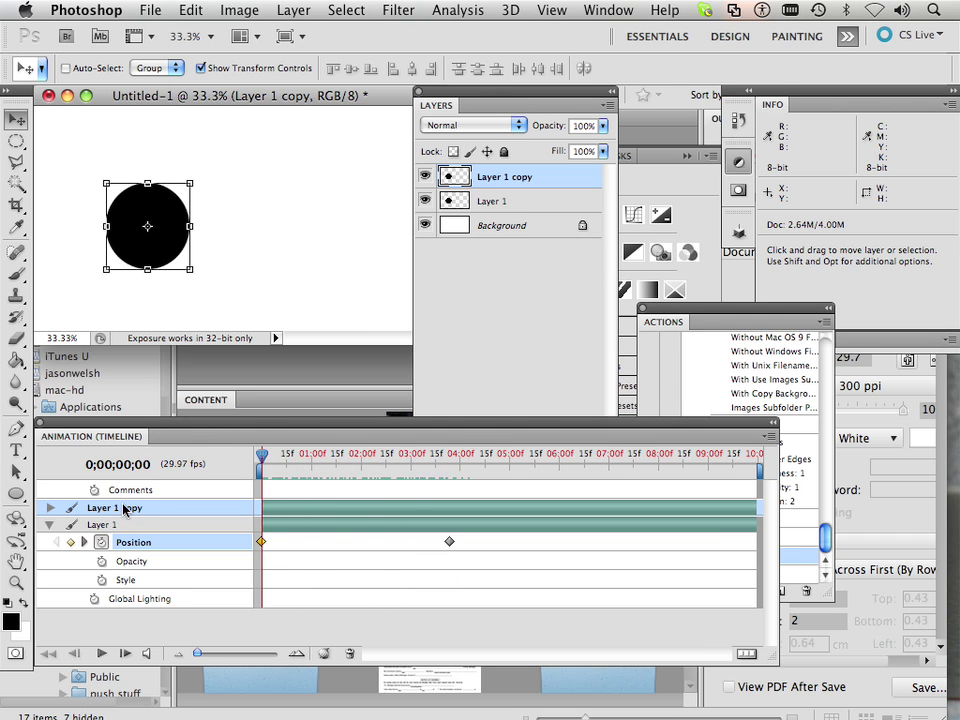
{"action": "left_click", "coordinate": [50, 508]}
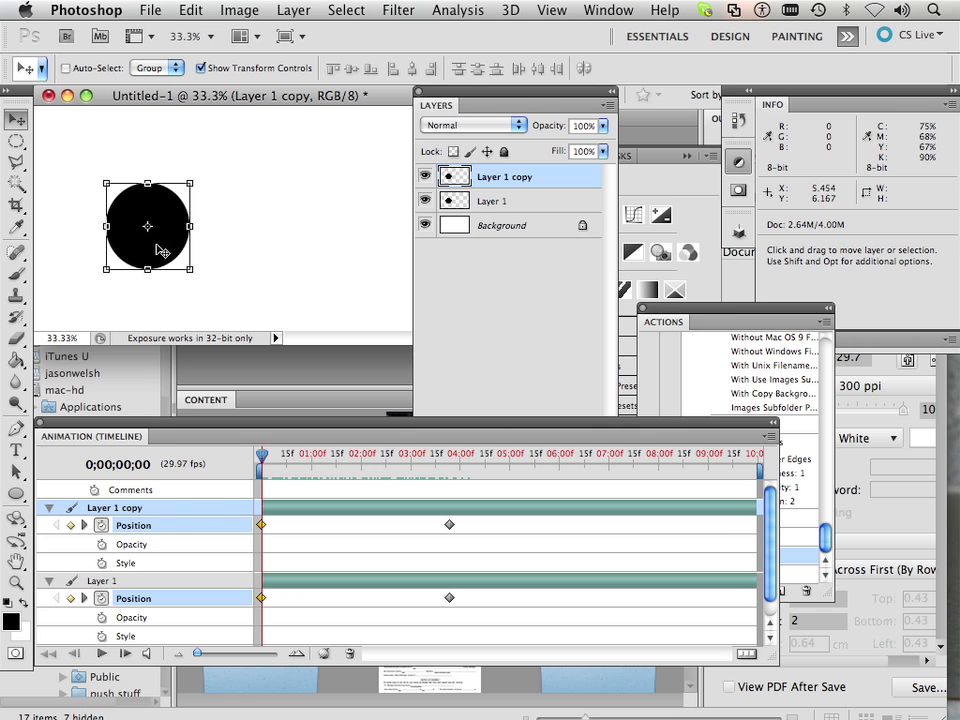
{"action": "left_click_drag", "start_coordinate": [166, 248], "coordinate": [208, 250]}
{"action": "mouse_move", "coordinate": [262, 455]}
{"action": "left_mouse_down"}
{"action": "mouse_move", "coordinate": [470, 458]}
{"action": "mouse_move", "coordinate": [261, 452]}
{"action": "mouse_move", "coordinate": [465, 450]}
{"action": "mouse_move", "coordinate": [258, 441]}
{"action": "left_mouse_up"}
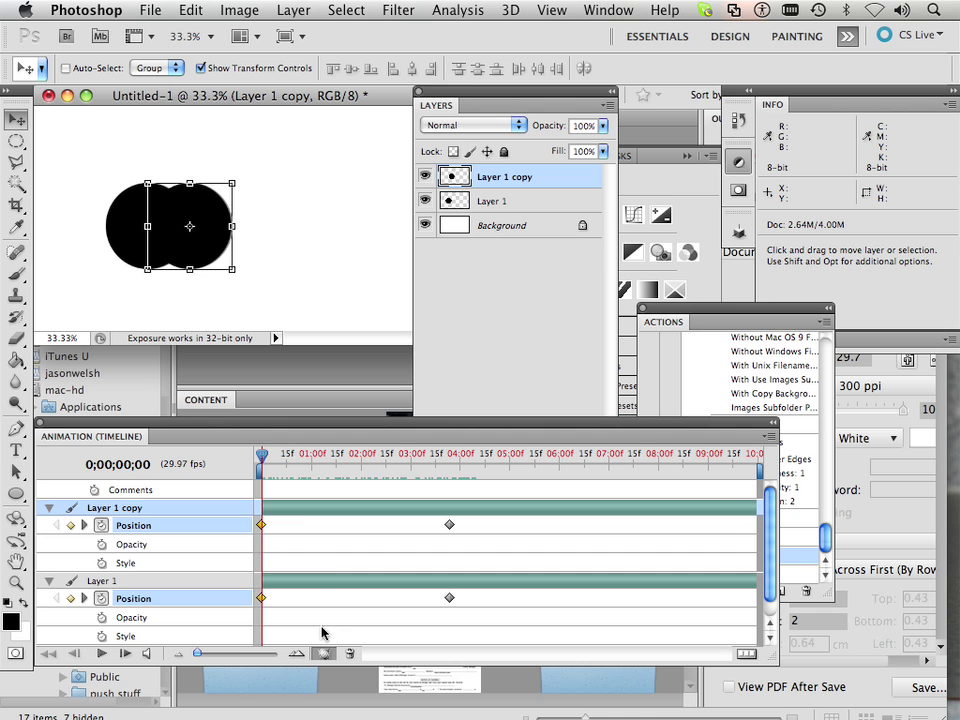
At the first frame, drag Layer 1 copy's circle back exactly on top of the original circle
{"action": "left_click_drag", "start_coordinate": [262, 456], "coordinate": [225, 480]}
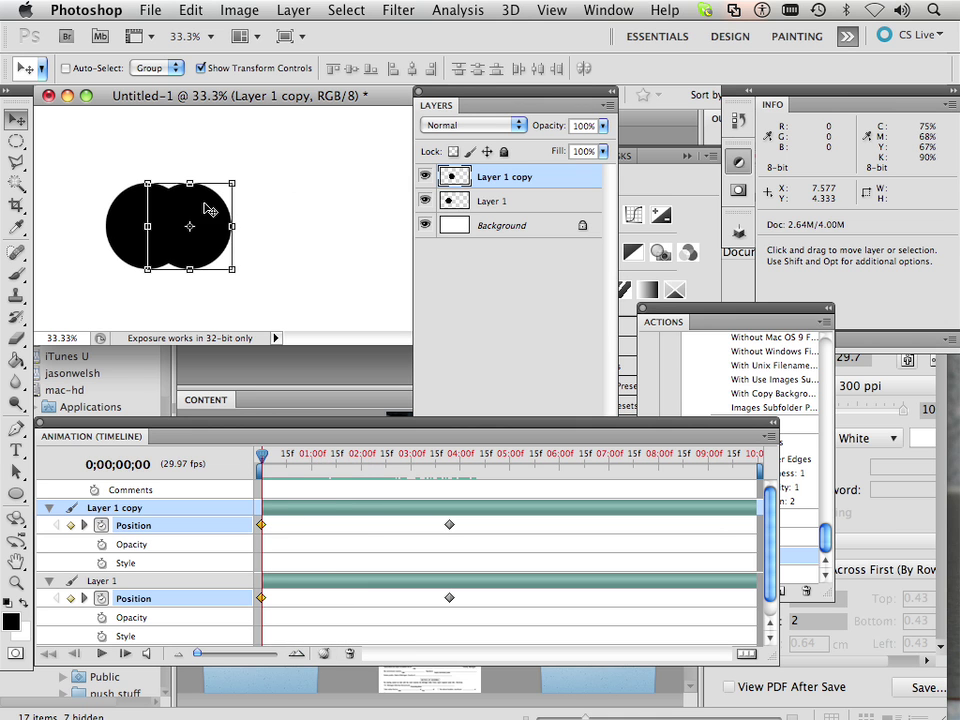
{"action": "left_click_drag", "start_coordinate": [205, 250], "coordinate": [247, 258]}
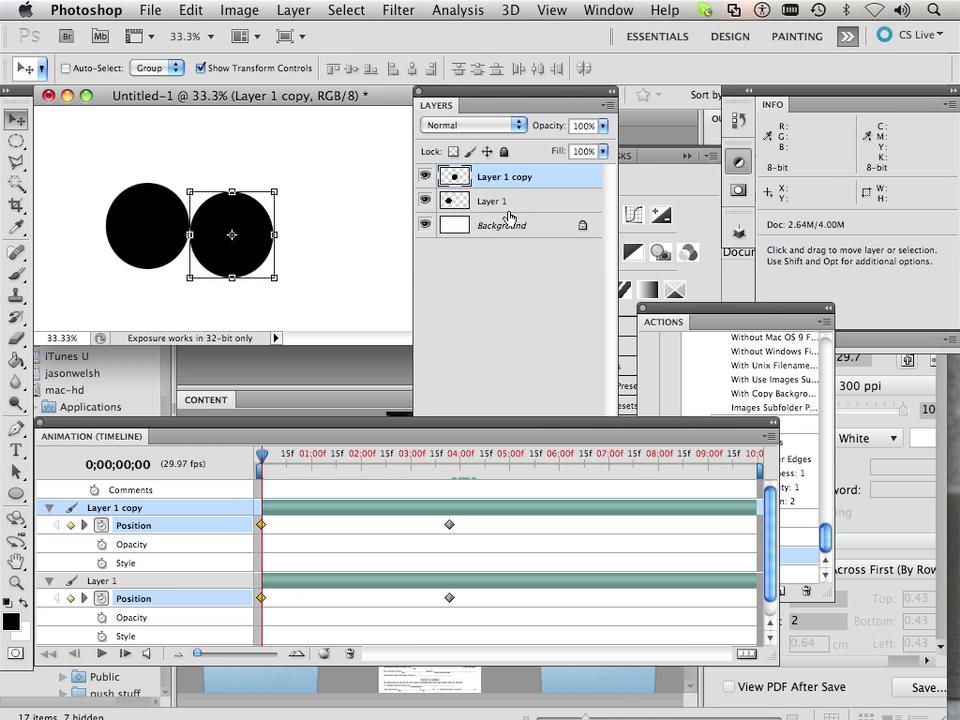
{"action": "left_click_drag", "start_coordinate": [252, 255], "coordinate": [170, 248]}
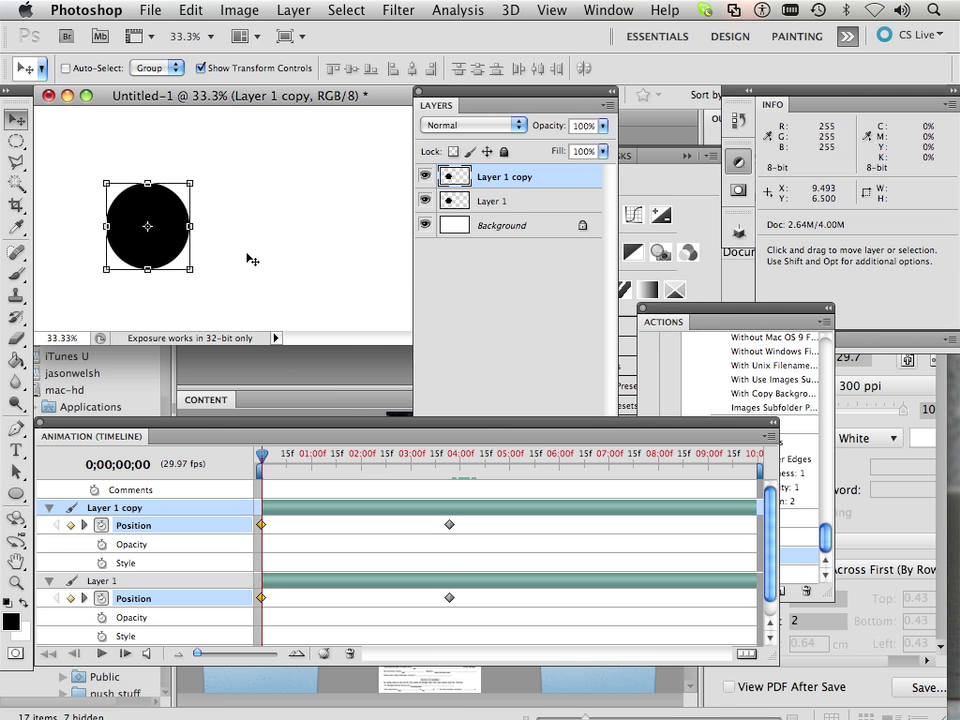
Offset Layer 1 copy's circle right again and duplicate layers to create Layer 1 copy 2 through copy 4
{"action": "left_click_drag", "start_coordinate": [492, 98], "coordinate": [417, 51]}
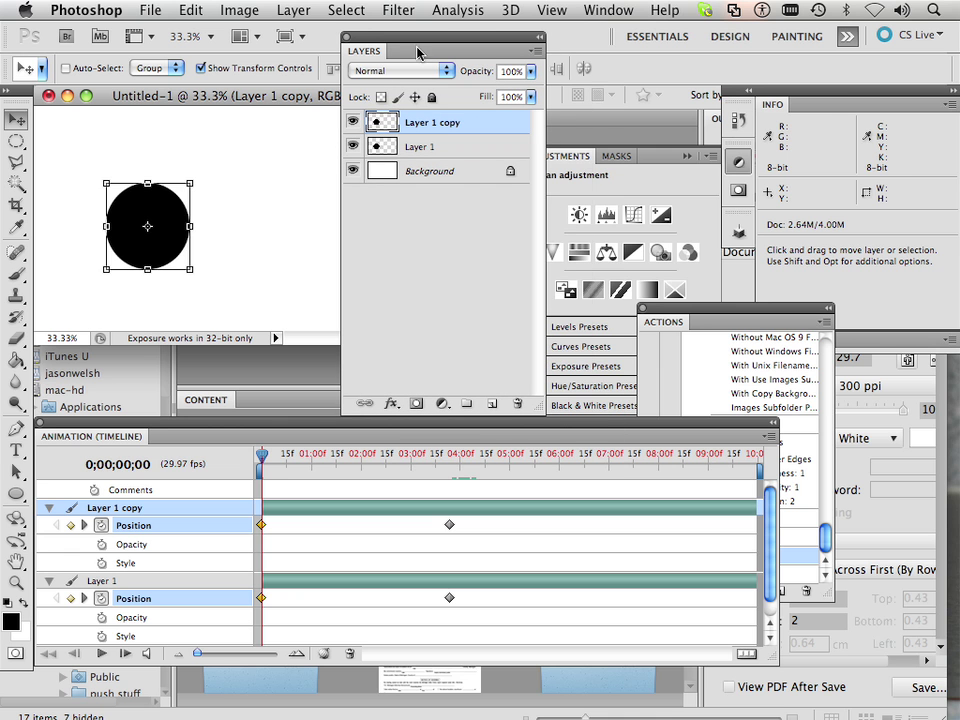
{"action": "left_click_drag", "start_coordinate": [171, 238], "coordinate": [480, 382]}
{"action": "left_click_drag", "start_coordinate": [396, 122], "coordinate": [491, 403]}
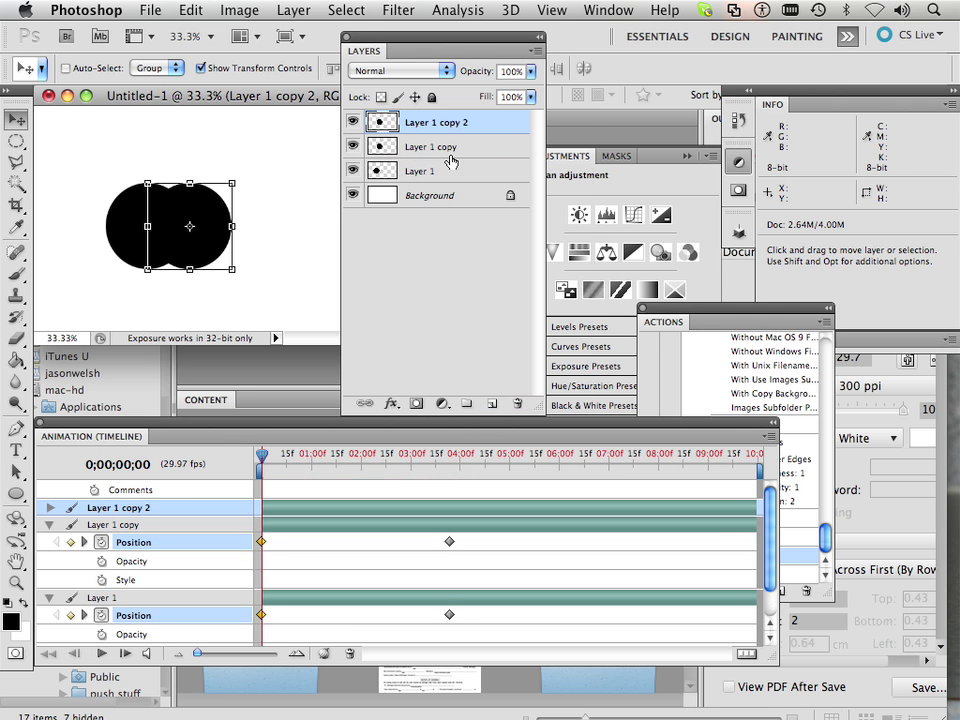
{"action": "left_click_drag", "start_coordinate": [443, 126], "coordinate": [491, 403]}
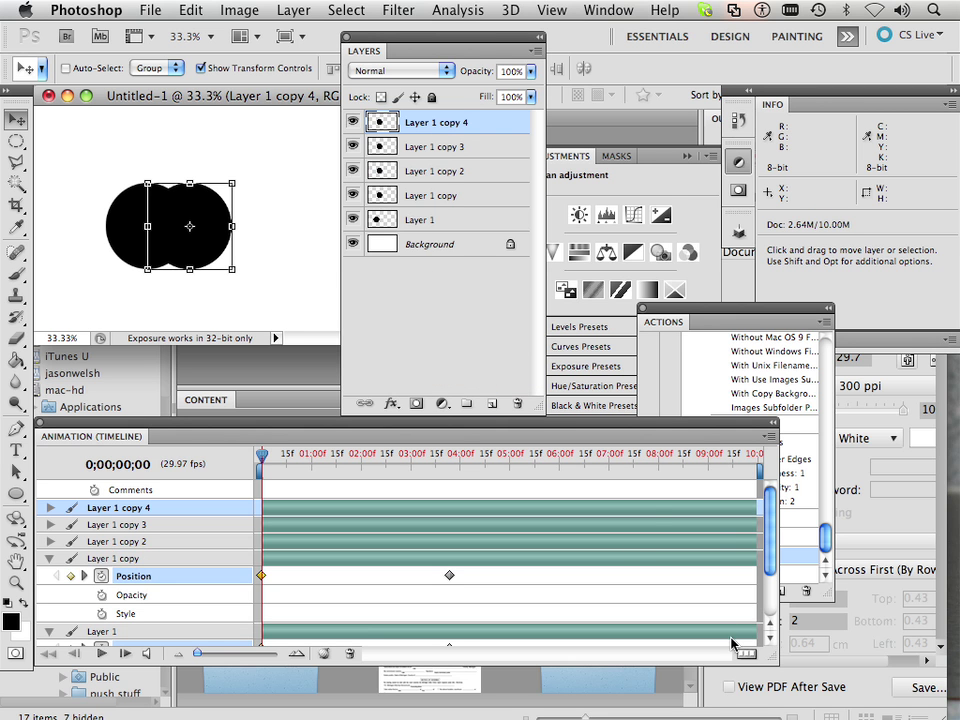
Convert the timeline to a frame animation, play and stop it, then scroll back to frames 1–12
{"action": "left_click", "coordinate": [745, 657]}
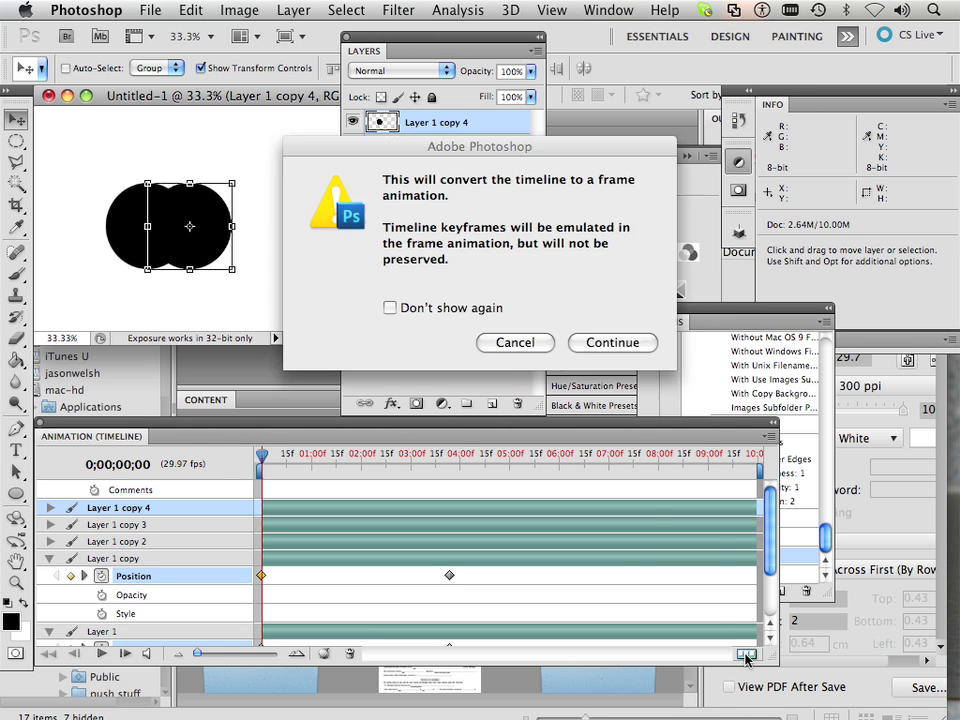
{"action": "left_click", "coordinate": [618, 341]}
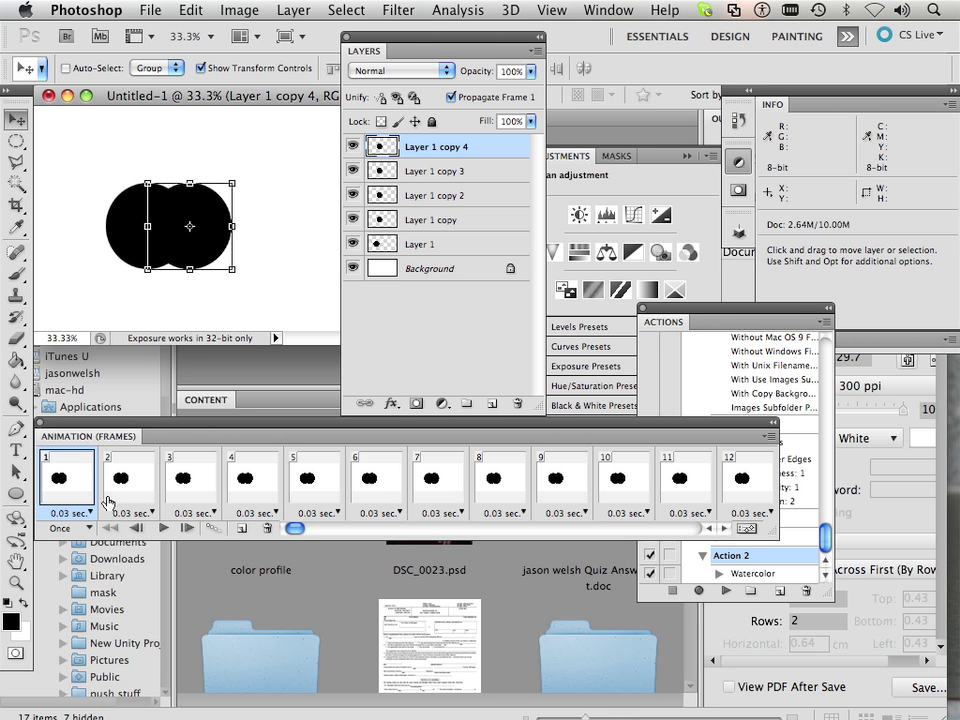
{"action": "left_click", "coordinate": [160, 530]}
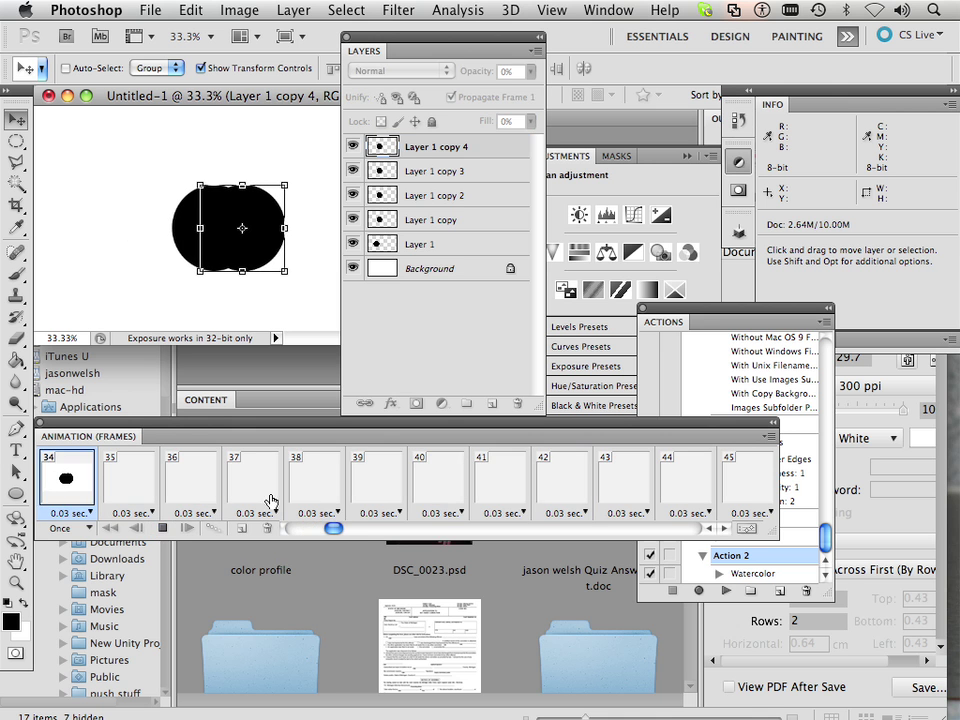
{"action": "left_click", "coordinate": [164, 529]}
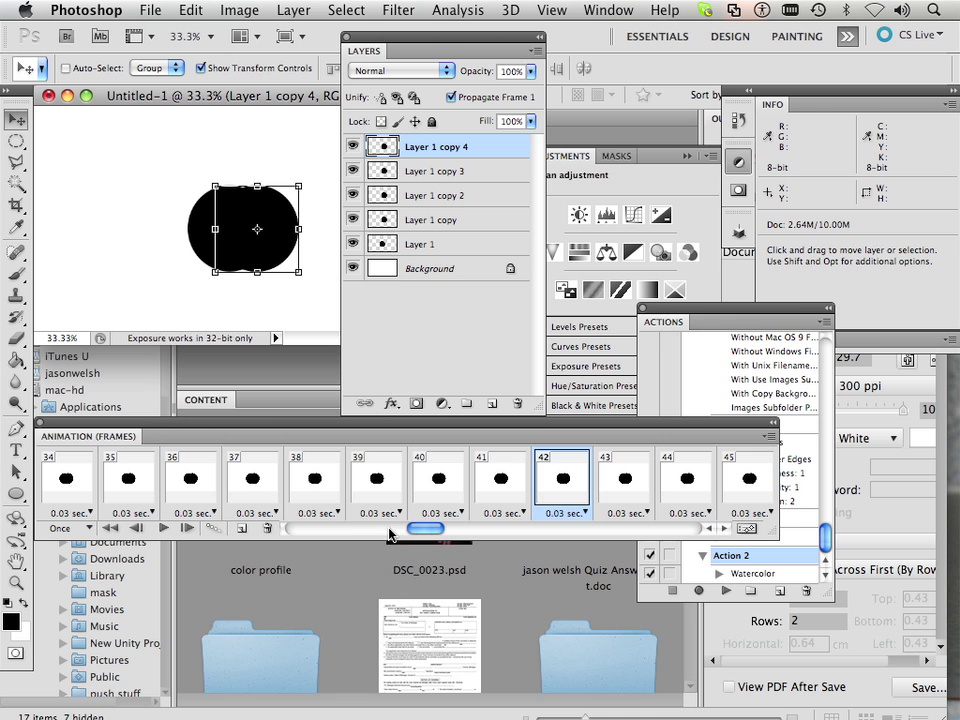
{"action": "left_click_drag", "start_coordinate": [390, 530], "coordinate": [290, 528]}
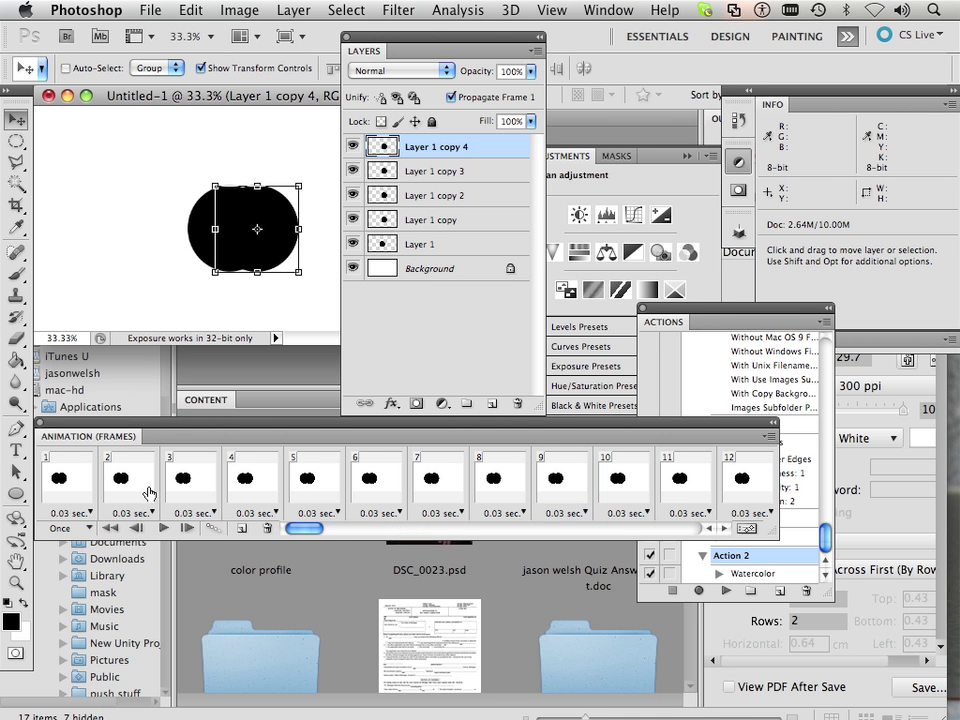
Make frame 1 show only Layer 1 copy 4 and frame 2 show Layer 1 copy 3 over Background
{"action": "left_click", "coordinate": [352, 170]}
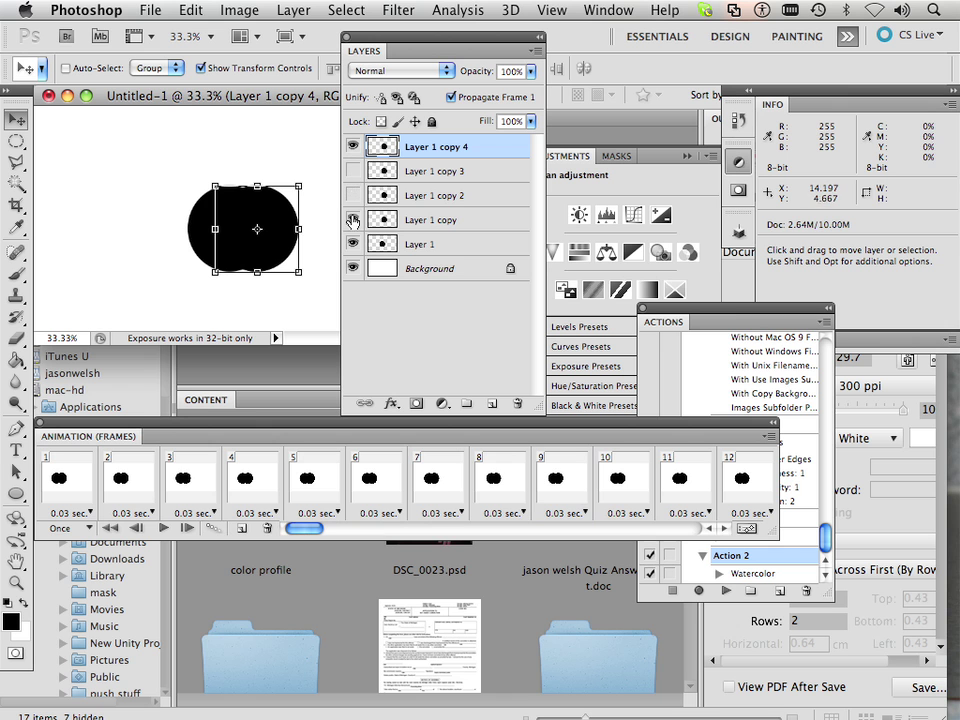
{"action": "left_click_drag", "start_coordinate": [352, 219], "coordinate": [352, 243]}
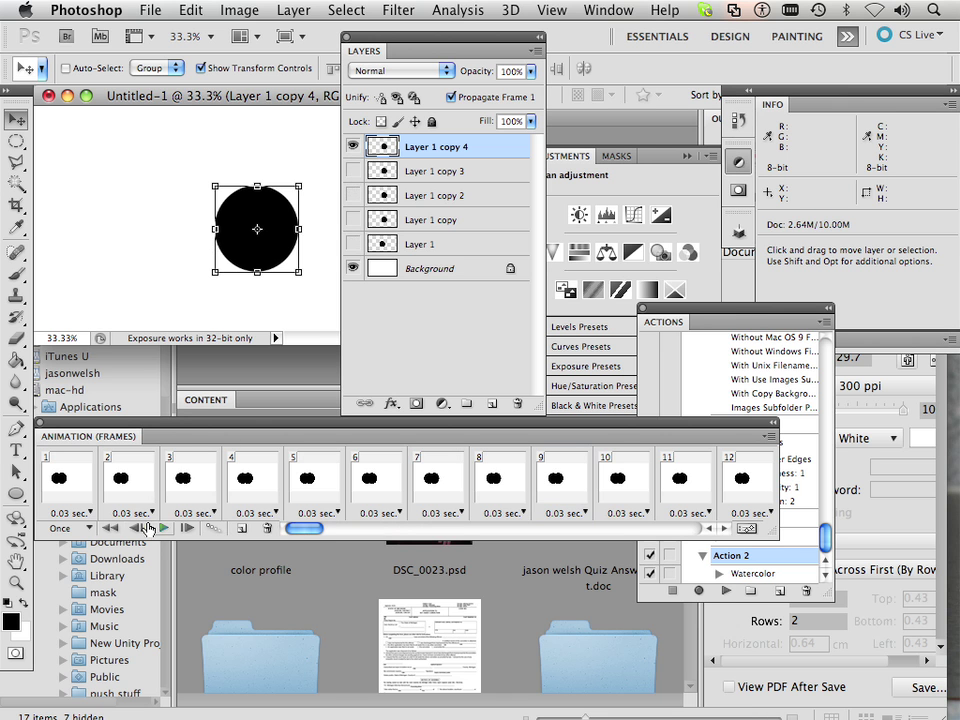
{"action": "left_click", "coordinate": [88, 493]}
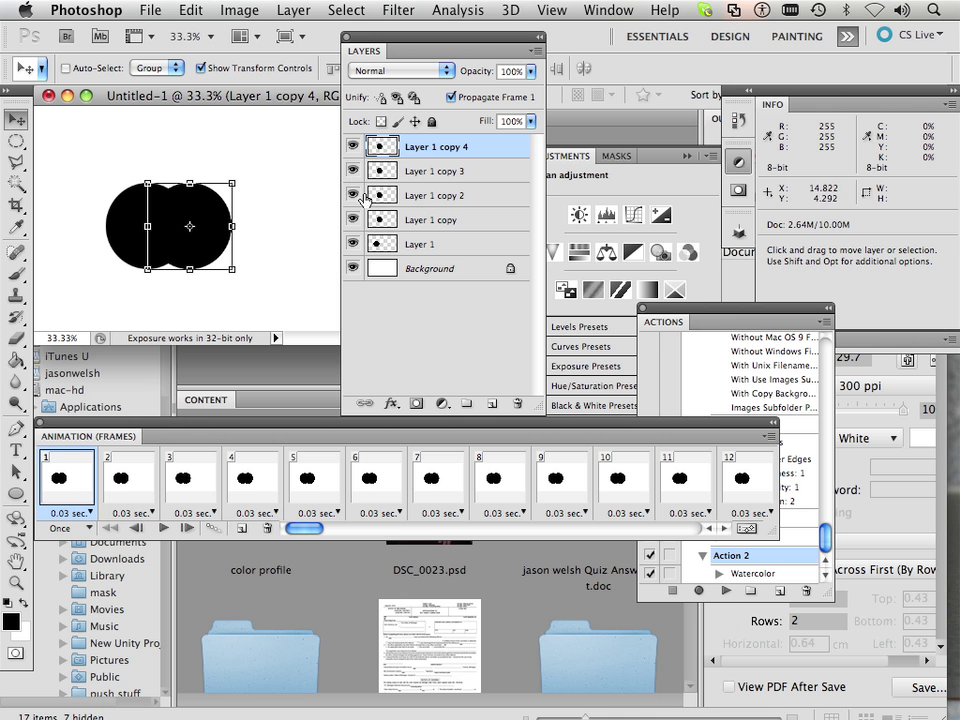
{"action": "left_click_drag", "start_coordinate": [352, 170], "coordinate": [345, 295]}
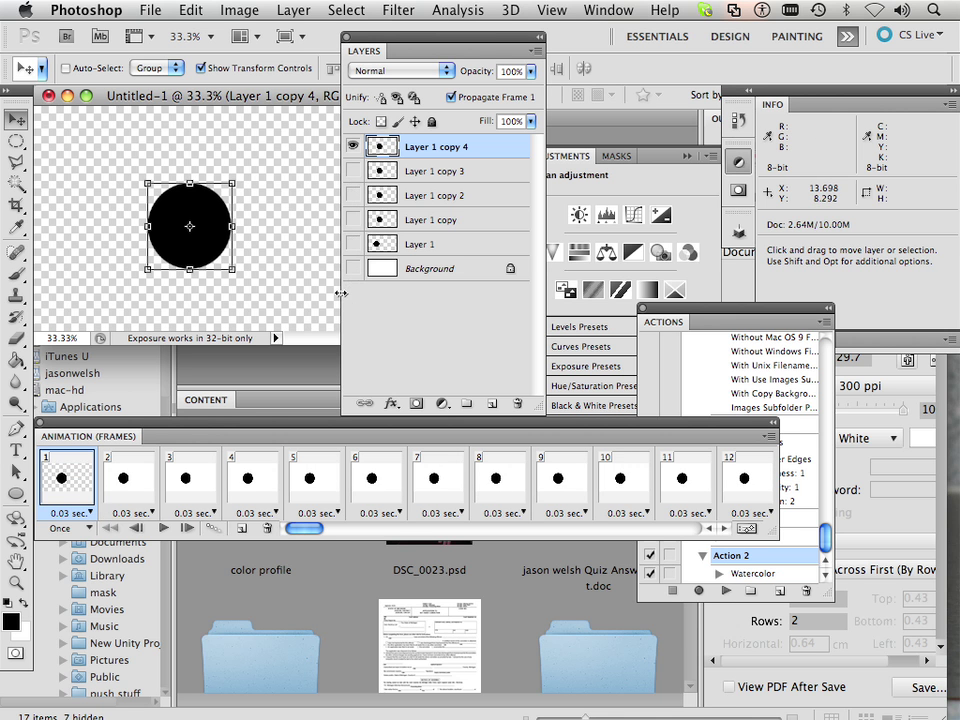
{"action": "left_click", "coordinate": [123, 478]}
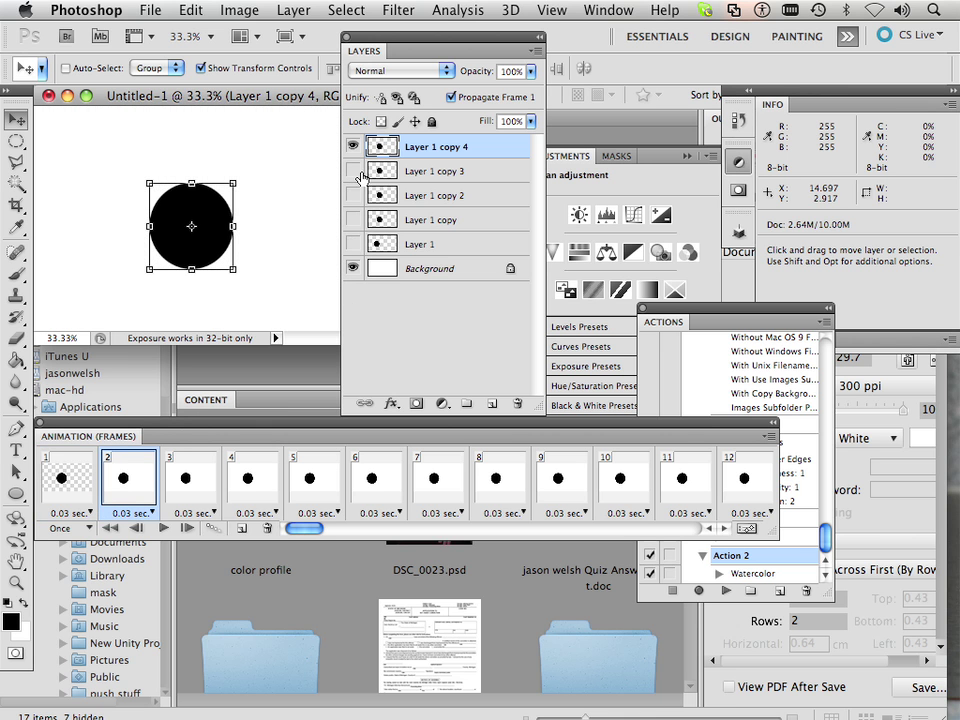
{"action": "left_click", "coordinate": [354, 172]}
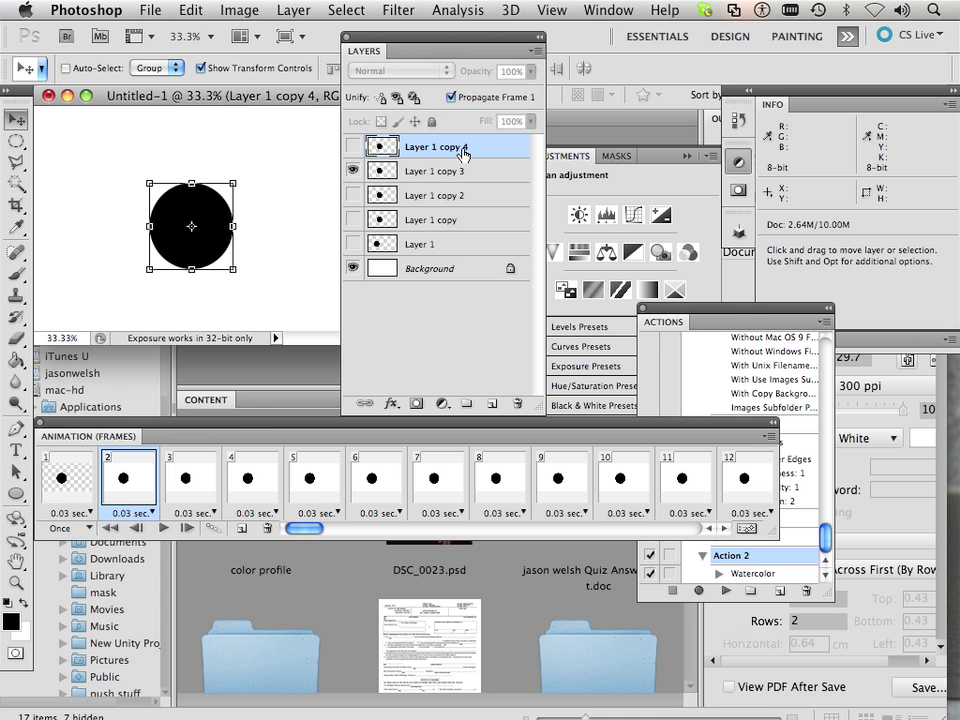
Erase a crescent from the right edge of Layer 1 copy 3's circle in frame 2
{"action": "left_click", "coordinate": [453, 175]}
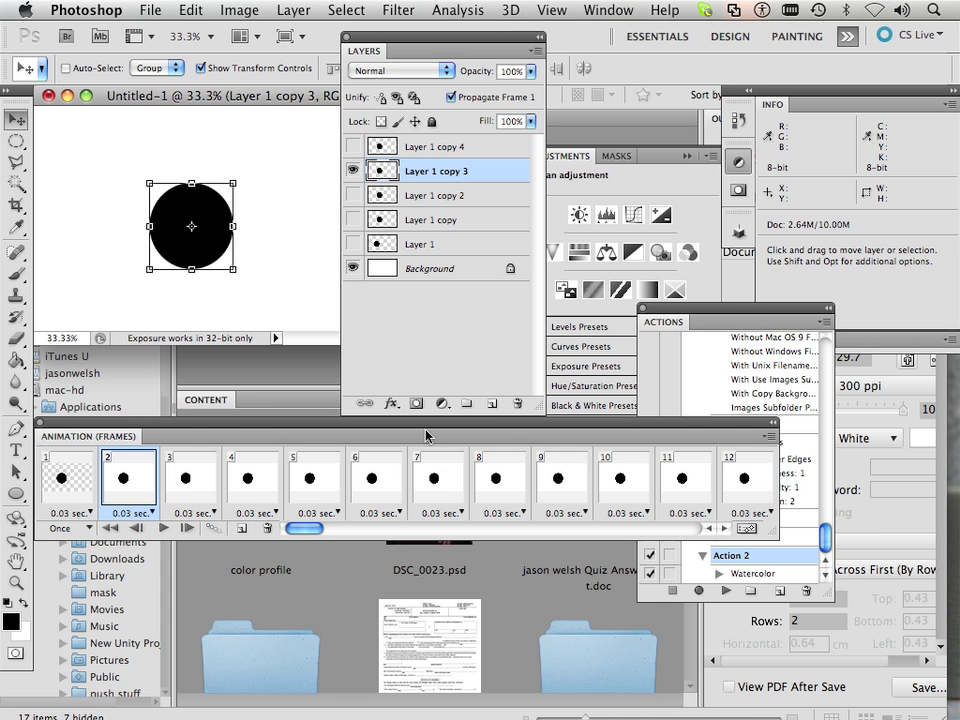
{"action": "key", "text": "e"}
{"action": "left_click_drag", "start_coordinate": [240, 209], "coordinate": [224, 219]}
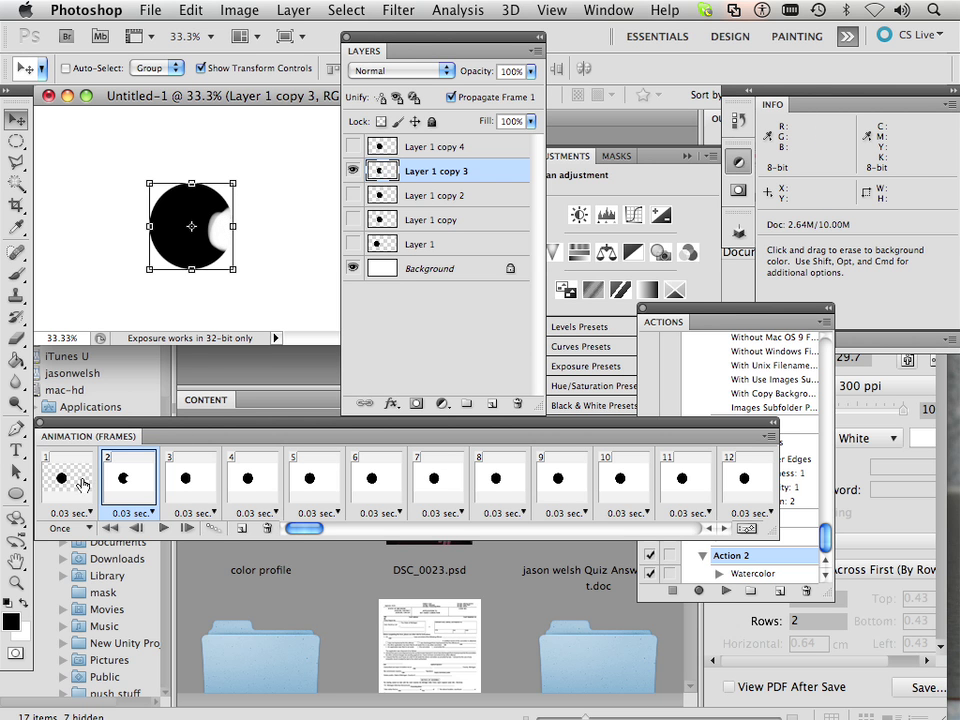
{"action": "left_click", "coordinate": [80, 485]}
{"action": "left_click", "coordinate": [125, 485]}
In frame 3, show only Layer 1 copy 2 and erase a bigger bite from its circle's right side
{"action": "left_click", "coordinate": [188, 486]}
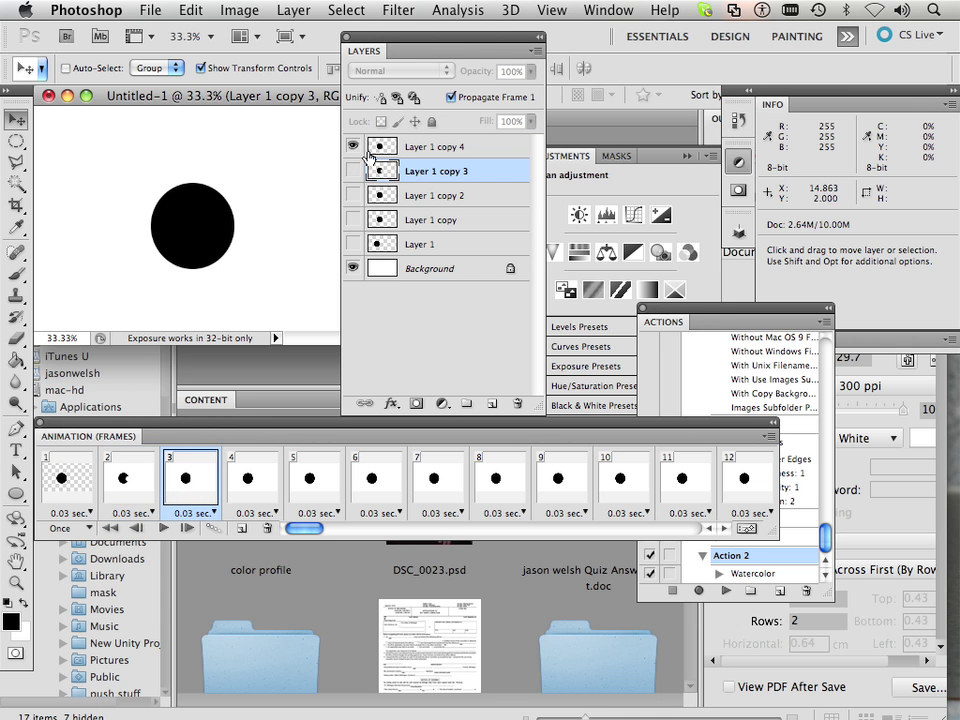
{"action": "left_click", "coordinate": [352, 147]}
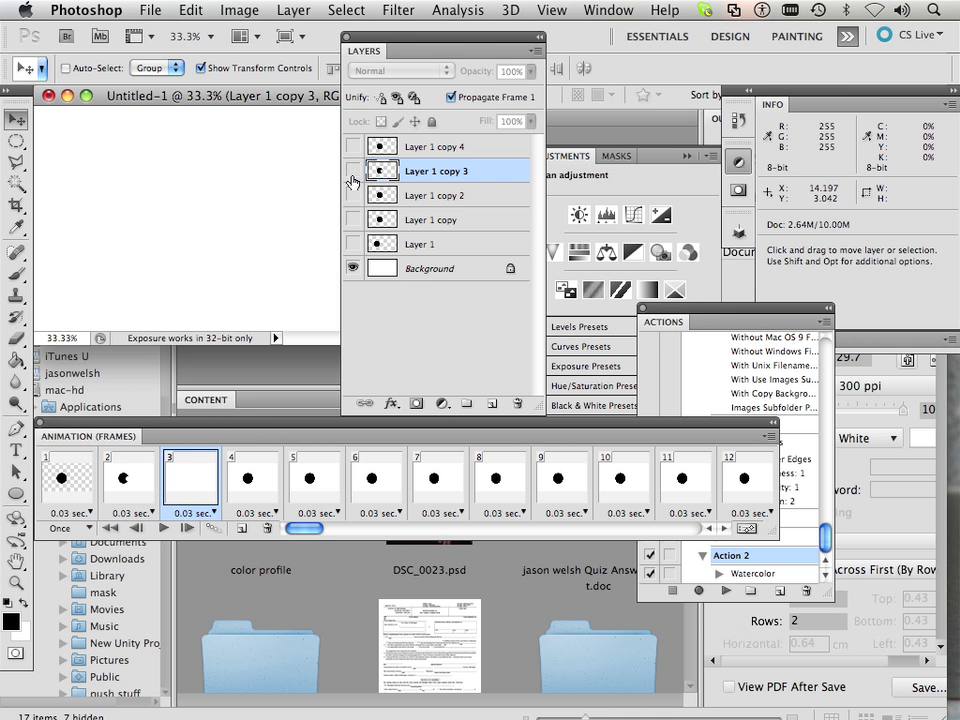
{"action": "left_click", "coordinate": [352, 195]}
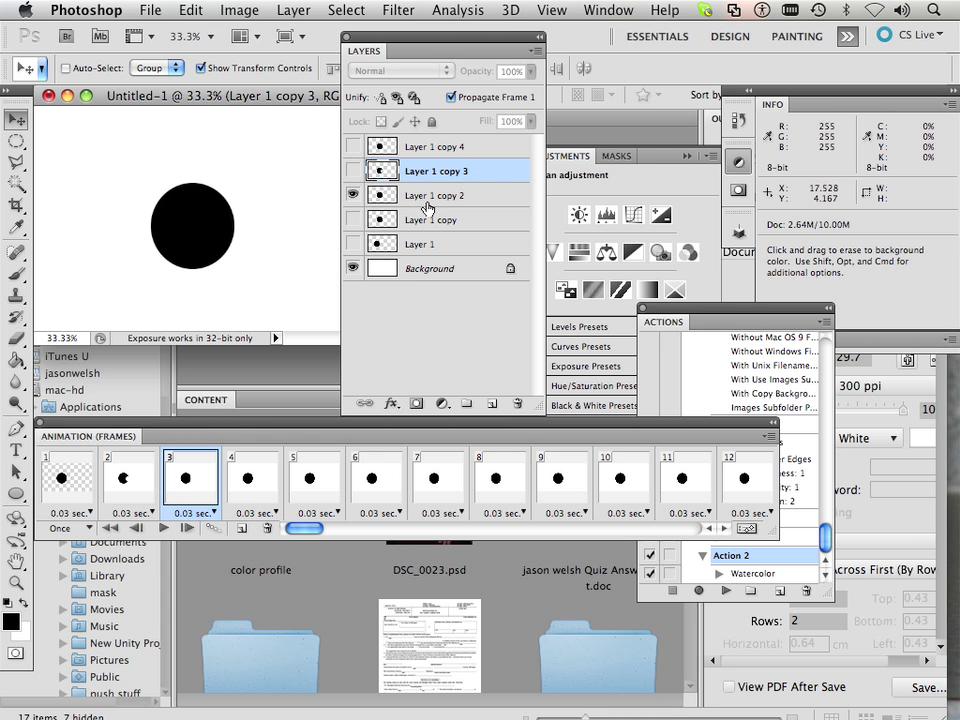
{"action": "left_click", "coordinate": [432, 198]}
{"action": "mouse_move", "coordinate": [212, 222]}
{"action": "left_mouse_down"}
{"action": "mouse_move", "coordinate": [220, 240]}
{"action": "mouse_move", "coordinate": [226, 228]}
{"action": "mouse_move", "coordinate": [230, 236]}
{"action": "left_mouse_up"}
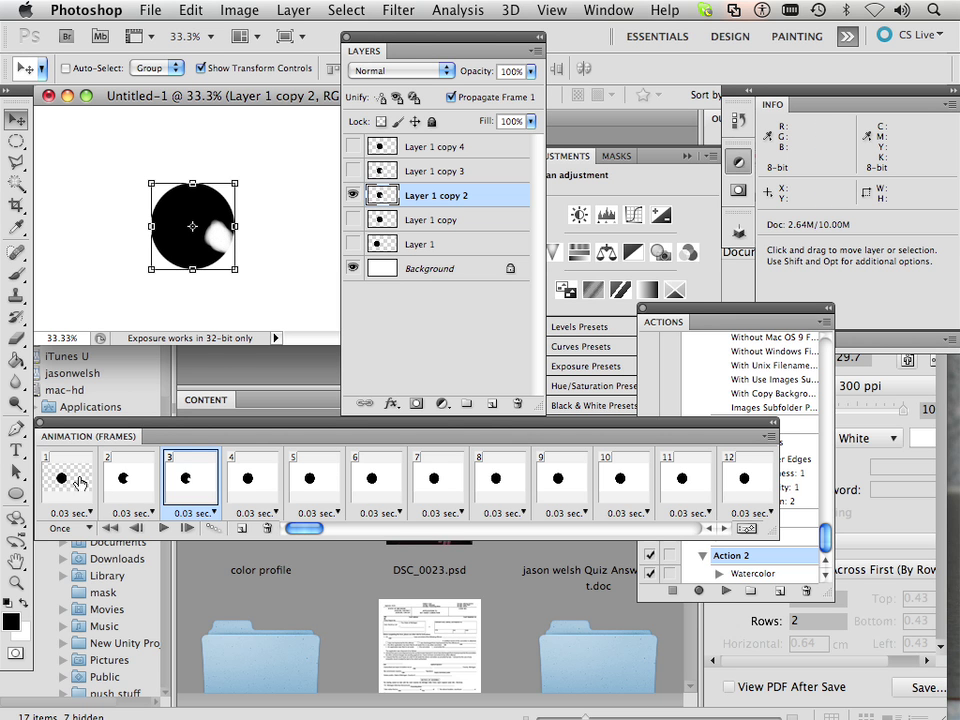
Step through frames 1–3 repeatedly to compare the growing bites, ending on frame 3
{"action": "left_click", "coordinate": [80, 484]}
{"action": "left_click", "coordinate": [110, 485]}
{"action": "left_click", "coordinate": [188, 484]}
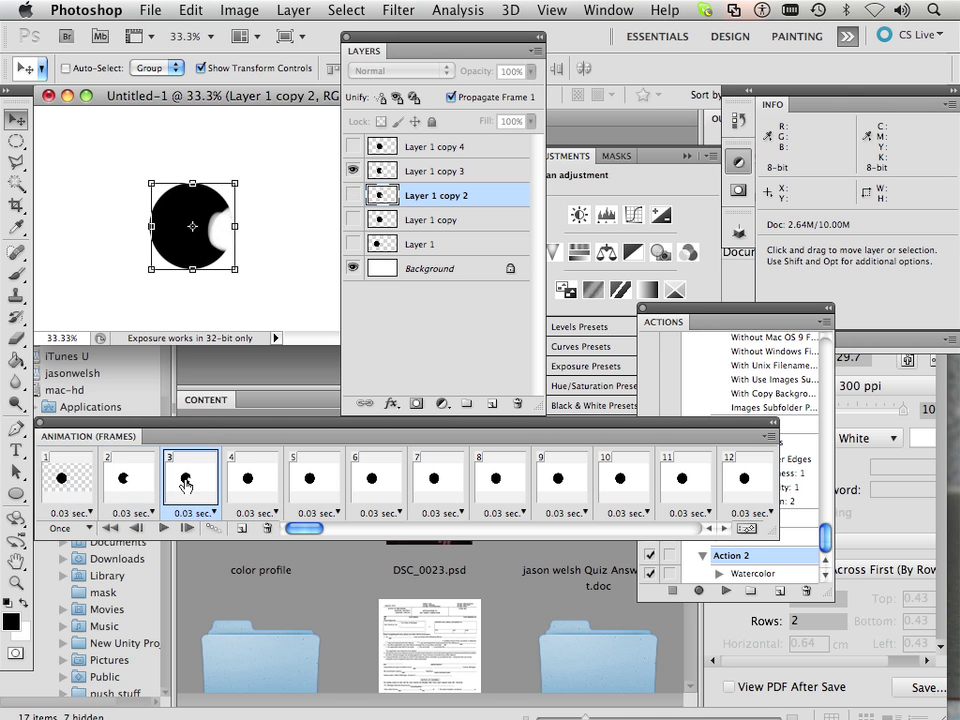
{"action": "left_click", "coordinate": [92, 486]}
{"action": "left_click", "coordinate": [140, 482]}
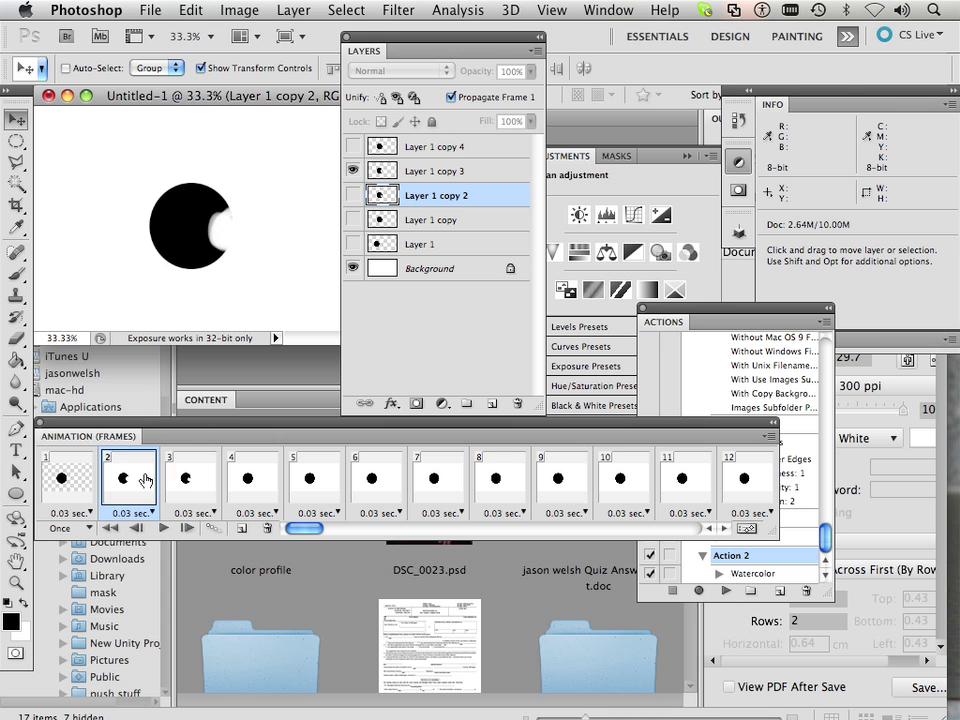
{"action": "left_click", "coordinate": [183, 482]}
{"action": "left_click", "coordinate": [82, 489]}
{"action": "left_click", "coordinate": [190, 480]}
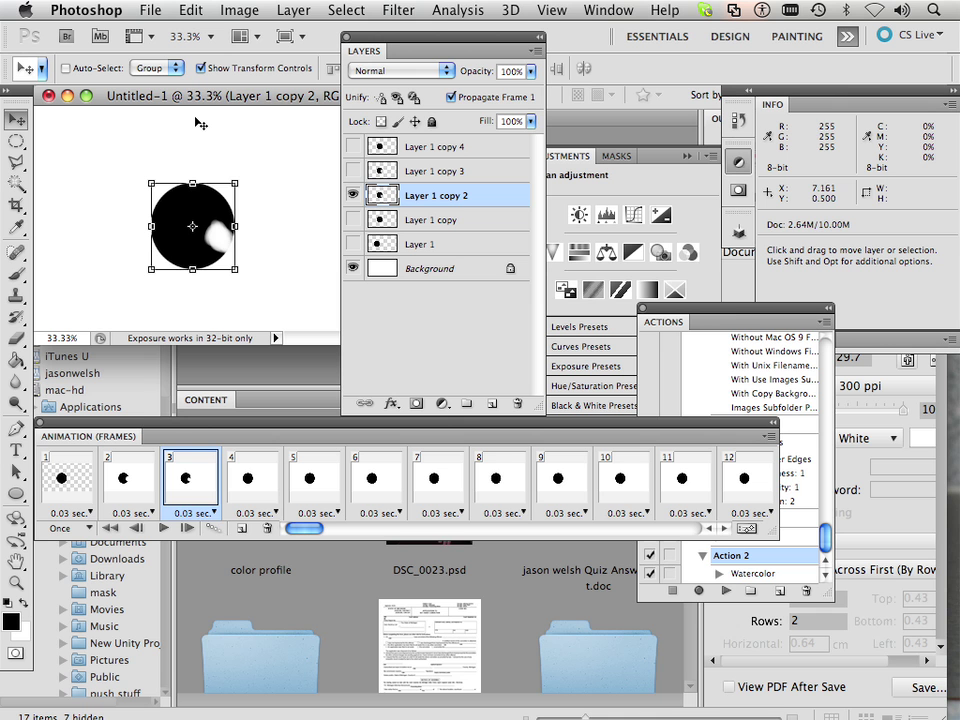
In frame 4, show only Layer 1 copy and erase a larger bite from its circle's lower right
{"action": "left_click", "coordinate": [233, 510]}
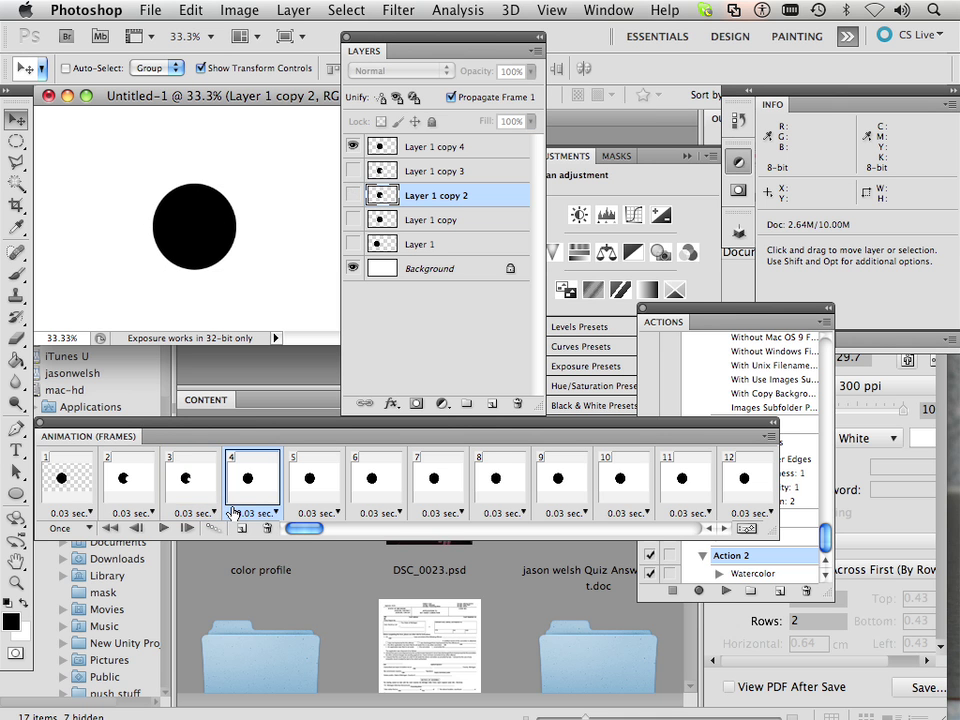
{"action": "left_click", "coordinate": [352, 219]}
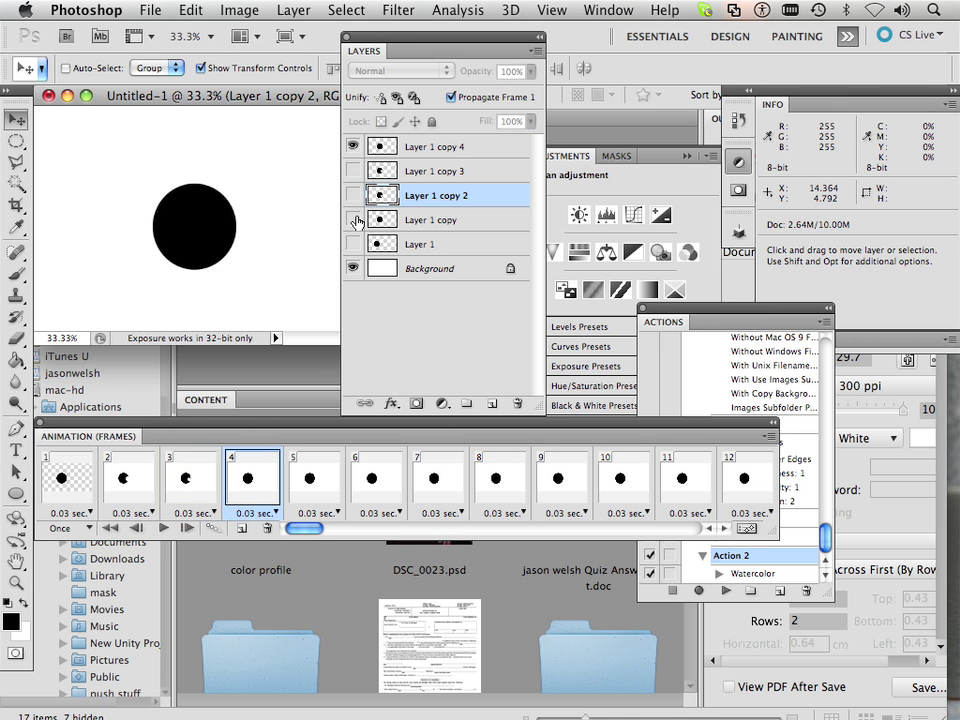
{"action": "left_click", "coordinate": [353, 147]}
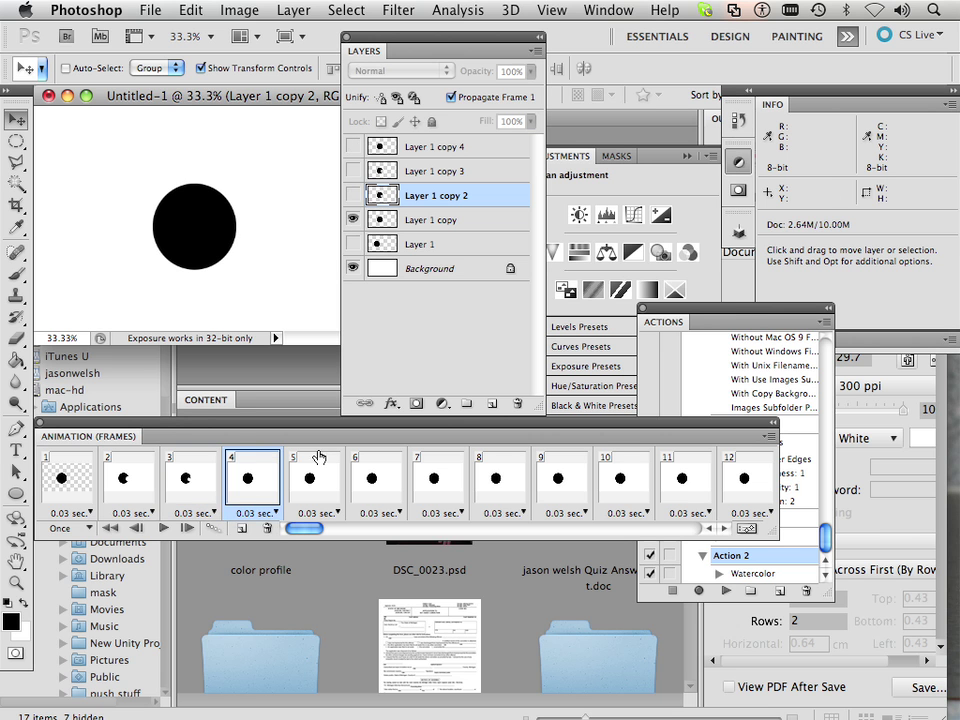
{"action": "left_click", "coordinate": [480, 221]}
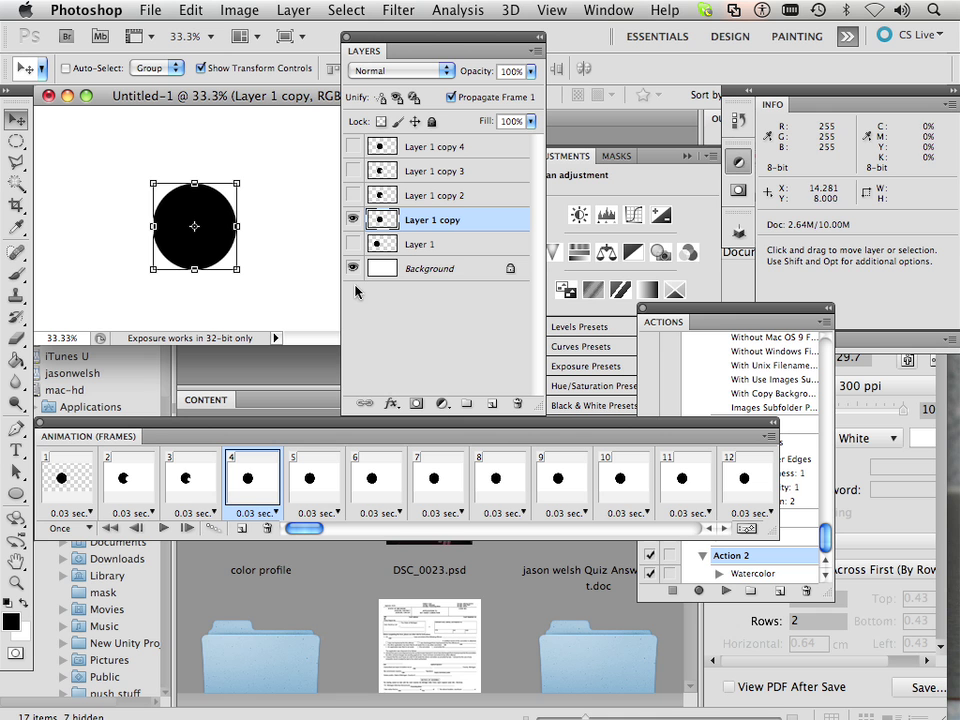
{"action": "key", "text": "e"}
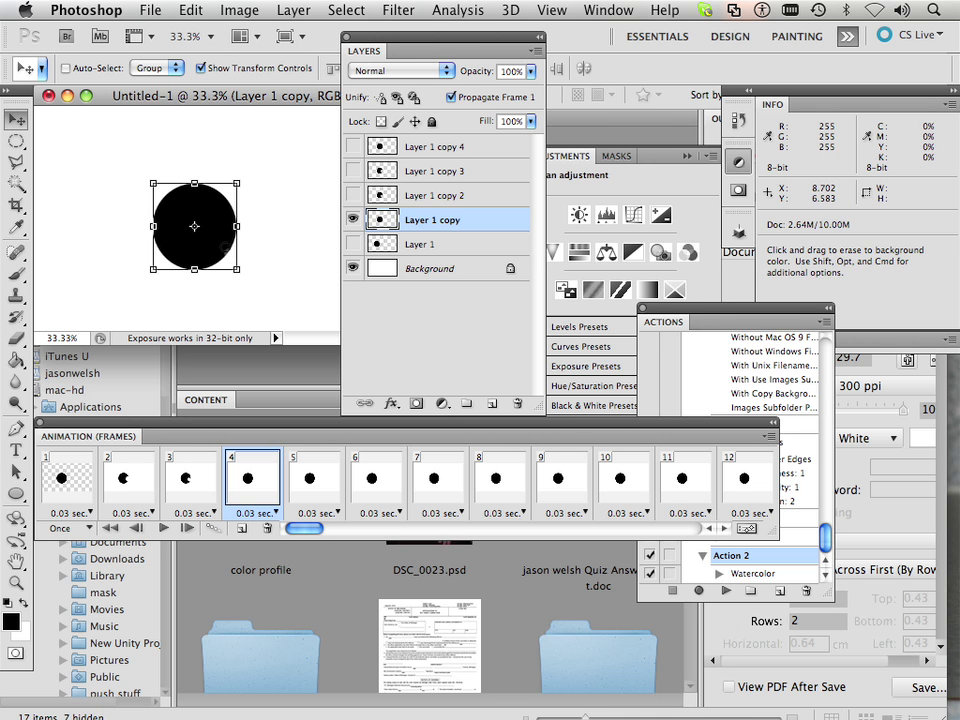
{"action": "mouse_move", "coordinate": [224, 245]}
{"action": "left_mouse_down"}
{"action": "mouse_move", "coordinate": [208, 222]}
{"action": "mouse_move", "coordinate": [220, 228]}
{"action": "mouse_move", "coordinate": [228, 218]}
{"action": "mouse_move", "coordinate": [218, 246]}
{"action": "left_mouse_up"}
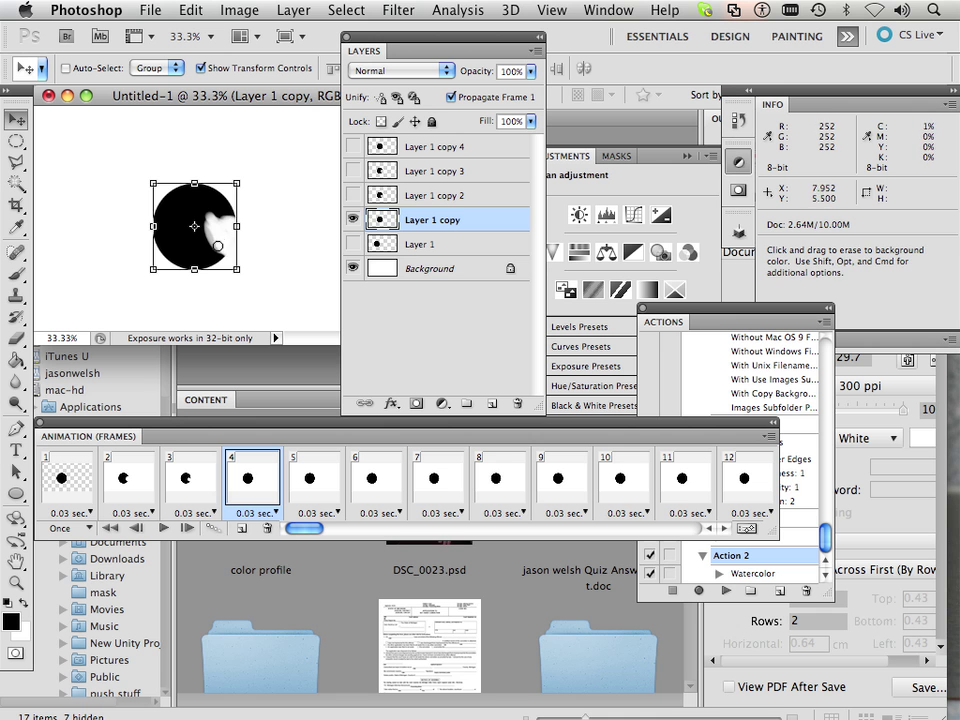
Switch back to the Move tool and preview frames 1 through 4 in order
{"action": "key", "text": "v"}
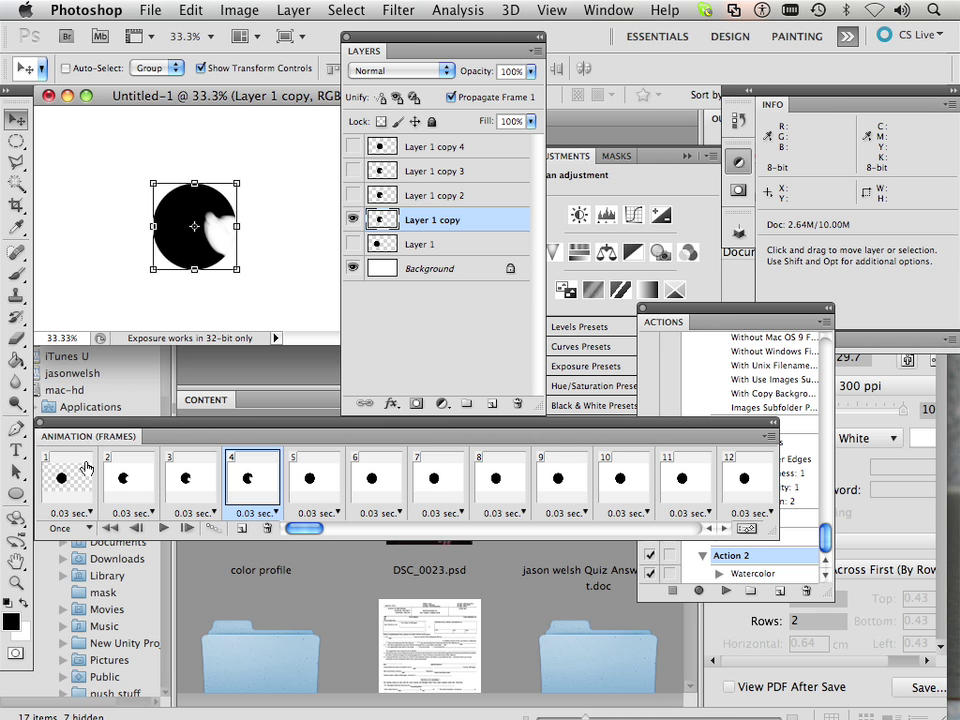
{"action": "left_click", "coordinate": [87, 467]}
{"action": "left_click", "coordinate": [124, 487]}
{"action": "left_click", "coordinate": [180, 488]}
{"action": "left_click", "coordinate": [247, 491]}
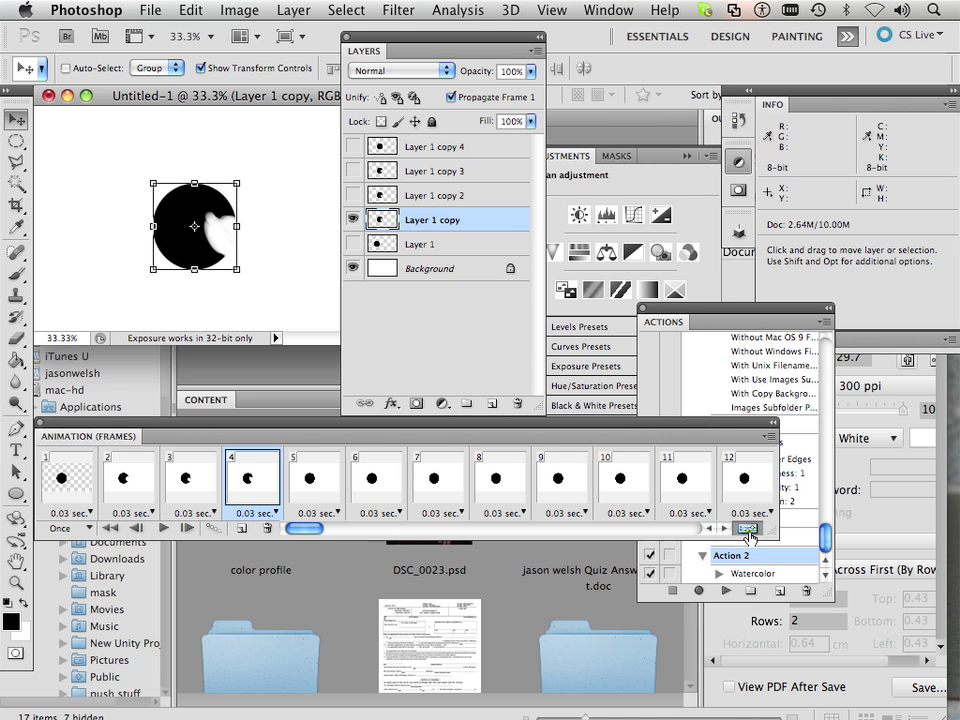
Convert the frame animation to a 30 fps timeline and scrub the playhead over the first frames
{"action": "left_click", "coordinate": [747, 530]}
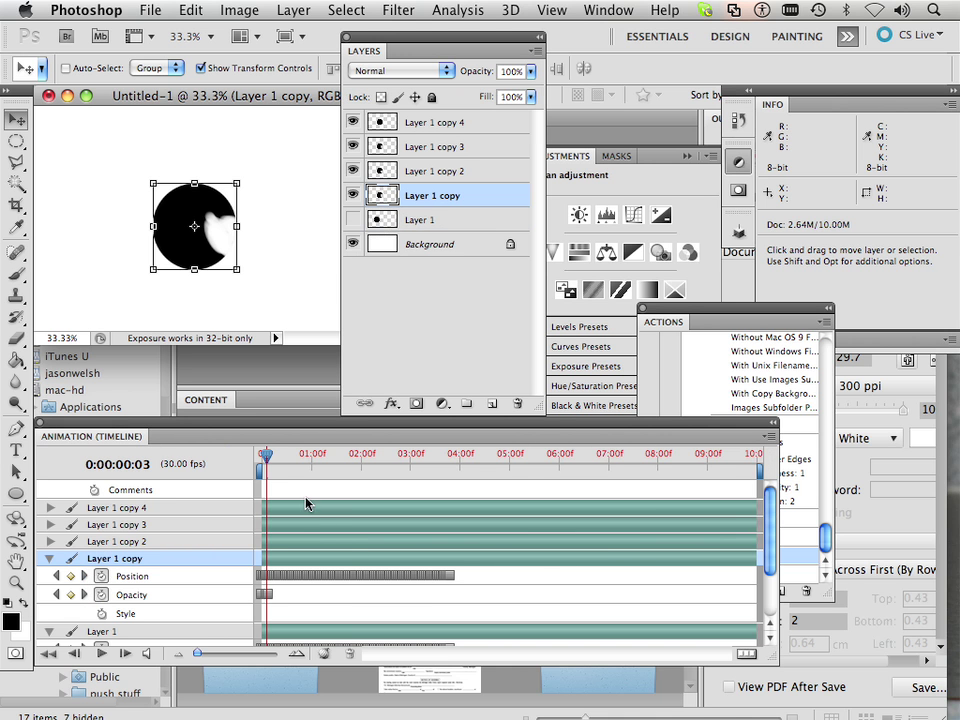
{"action": "mouse_move", "coordinate": [266, 456]}
{"action": "left_mouse_down"}
{"action": "mouse_move", "coordinate": [275, 455]}
{"action": "mouse_move", "coordinate": [256, 465]}
{"action": "mouse_move", "coordinate": [261, 456]}
{"action": "left_mouse_up"}
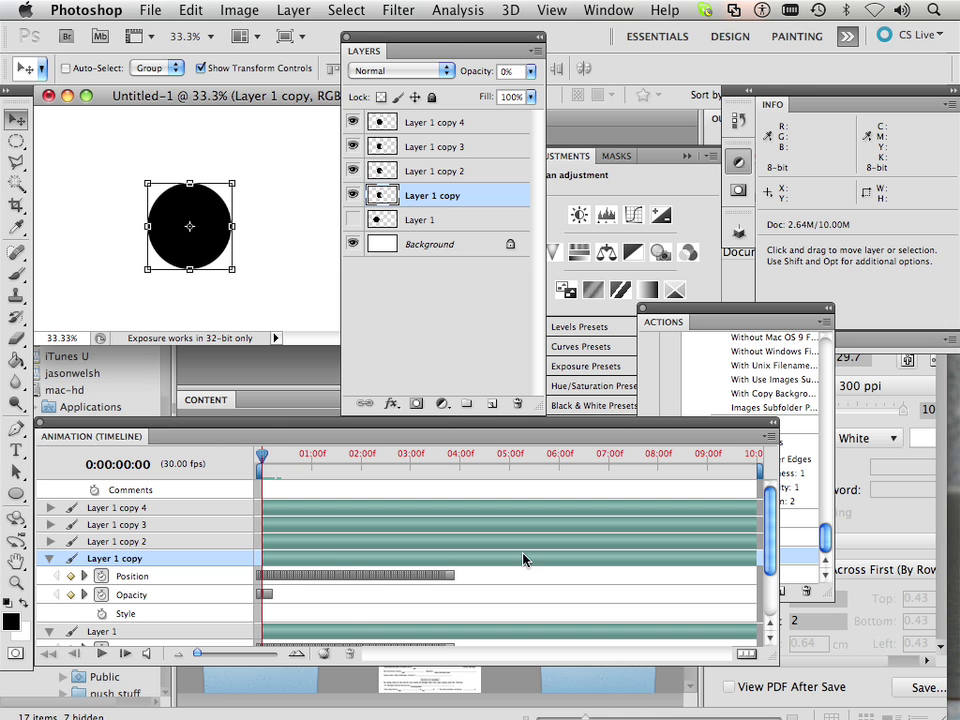